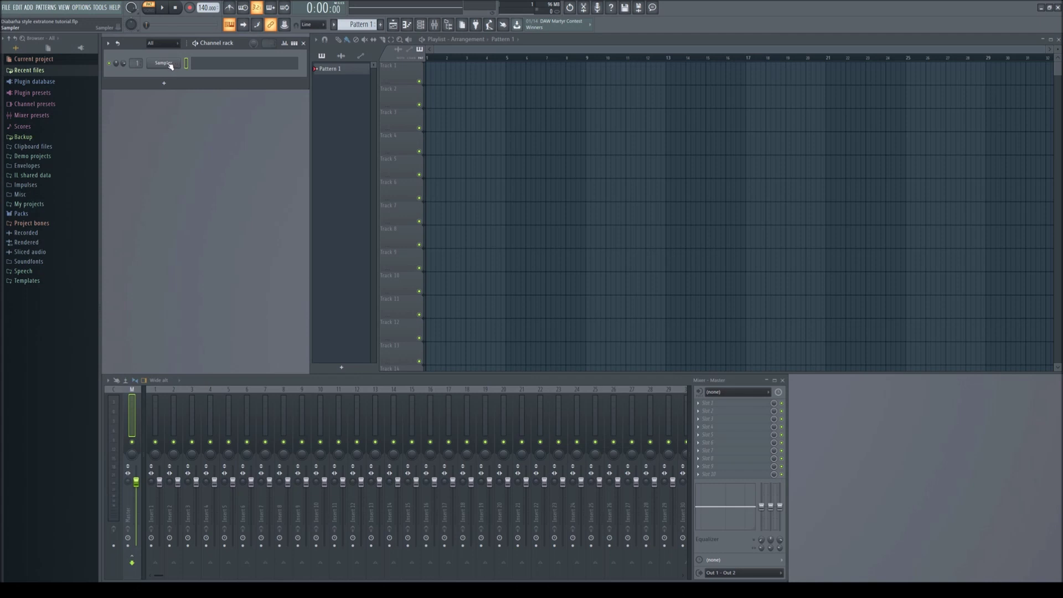
# Step: Load the Base Kick sample and place it as an audio clip at the start of Track 1, routed to mixer insert 1
pyautogui.click(163, 63)
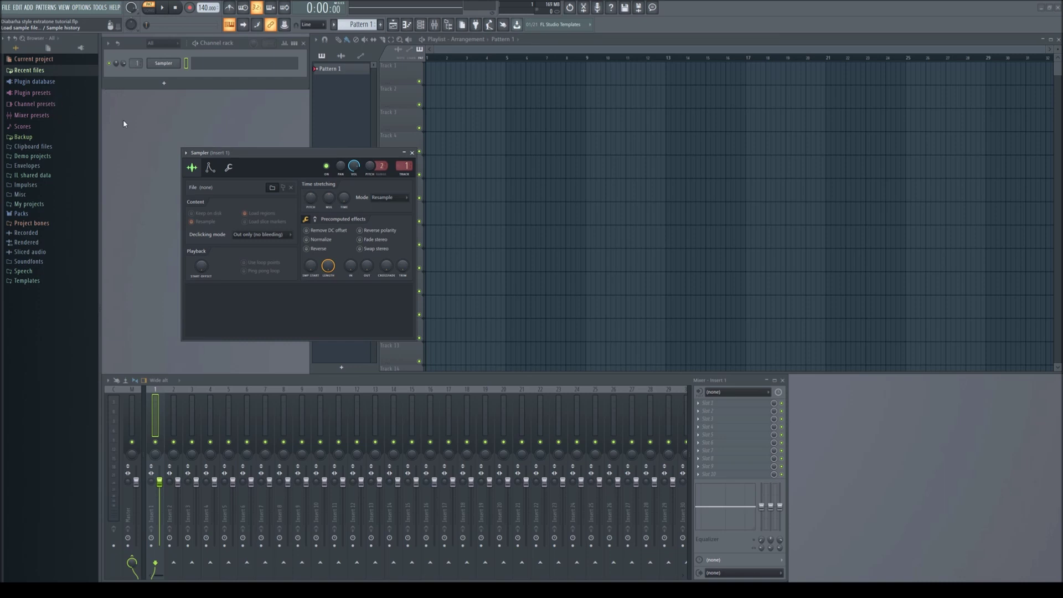
pyautogui.click(127, 181)
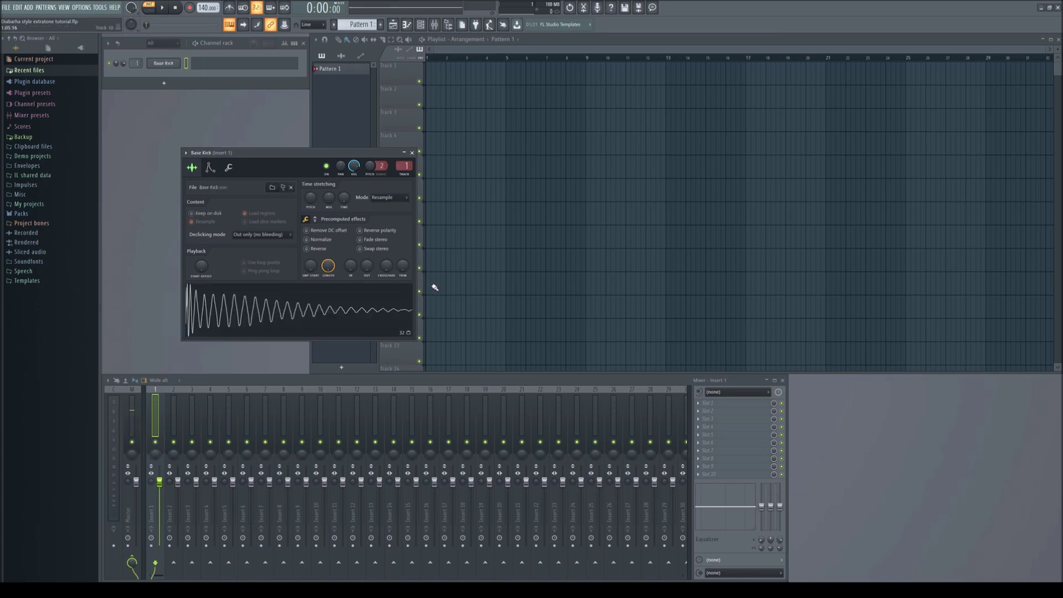
pyautogui.moveTo(227, 302); pyautogui.dragTo(428, 74)
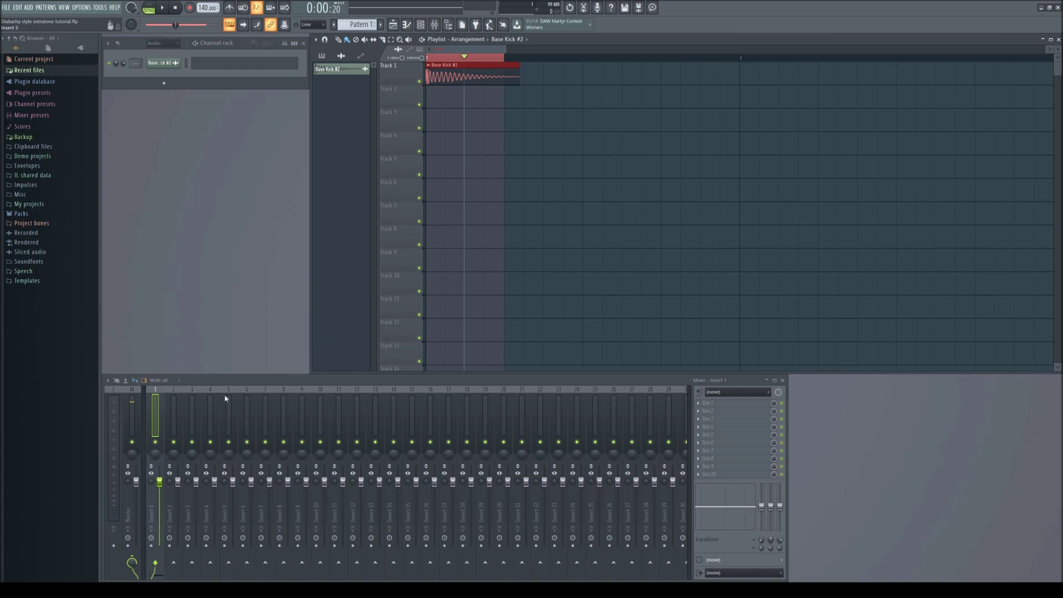
pyautogui.moveTo(136, 63); pyautogui.dragTo(135, 61)
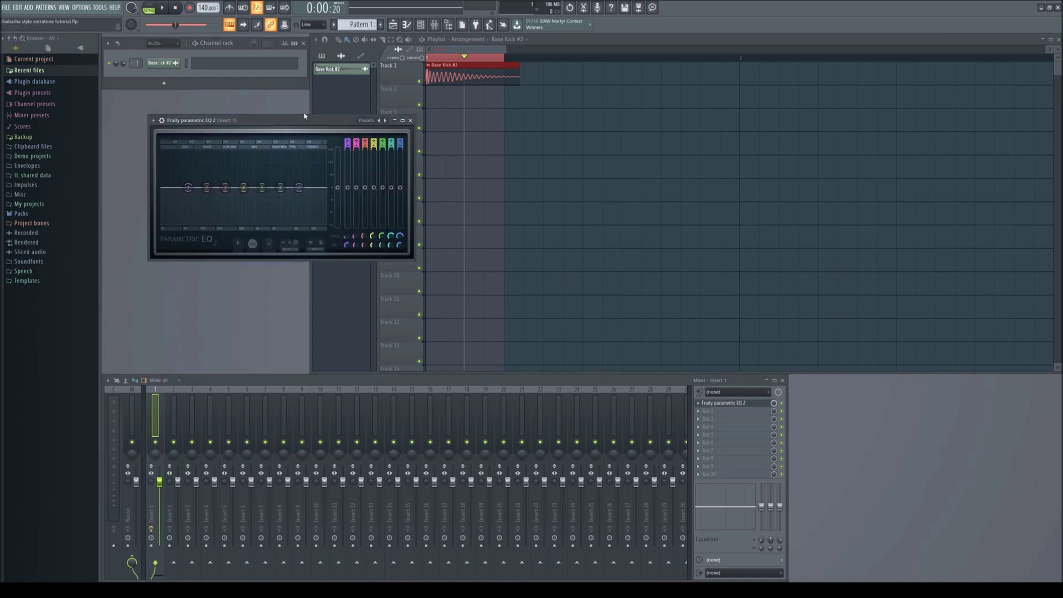
# Step: In insert 1's first Fruity Parametric EQ 2, high-pass band 1, boost the bass with band 2, cut band 5 slightly and raise band 7
pyautogui.click(163, 8)
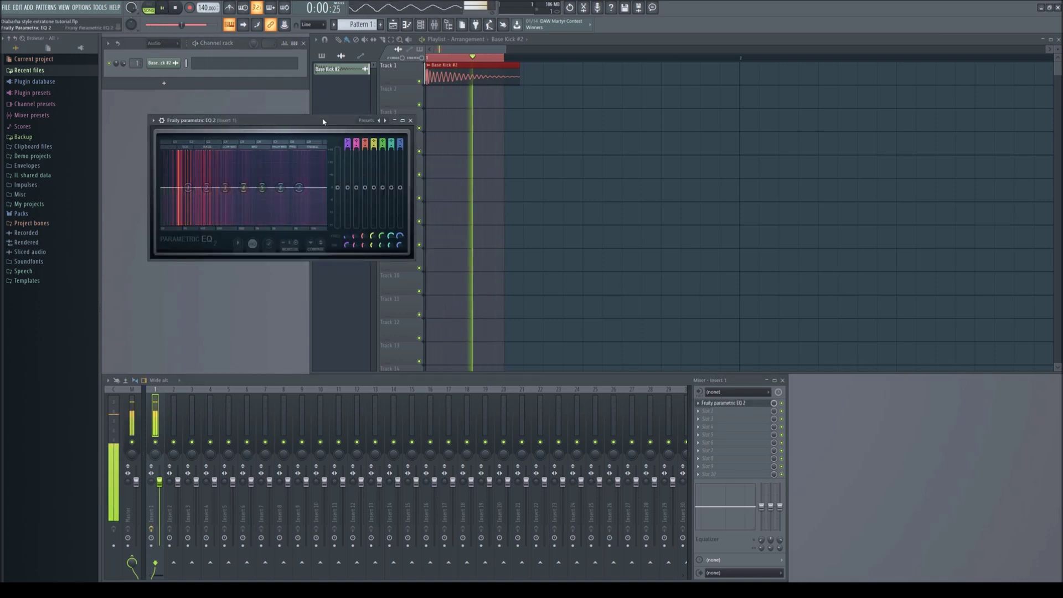
pyautogui.press('space')
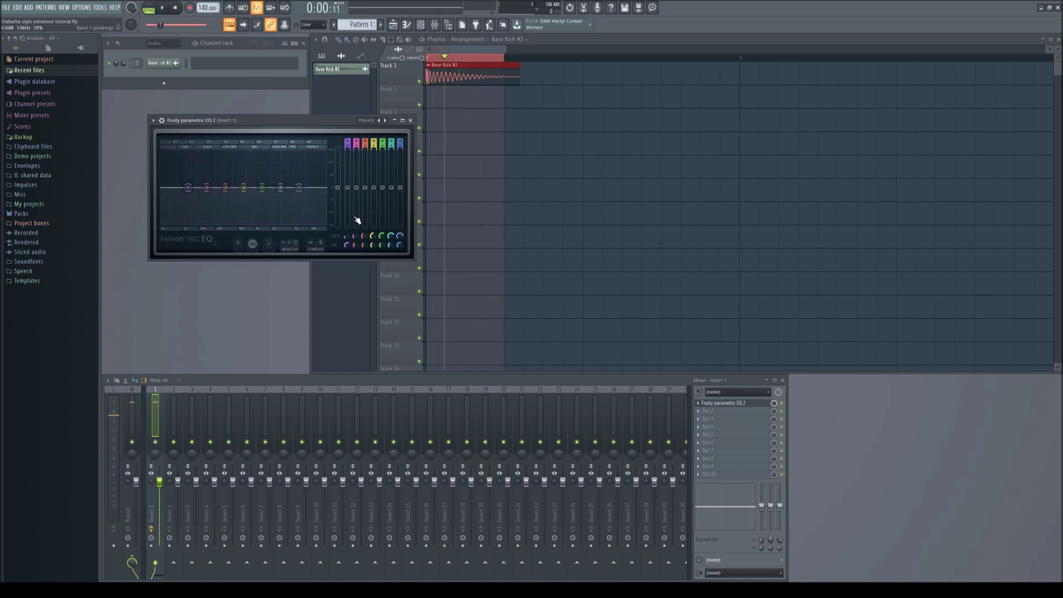
pyautogui.scroll(3, 347, 142)
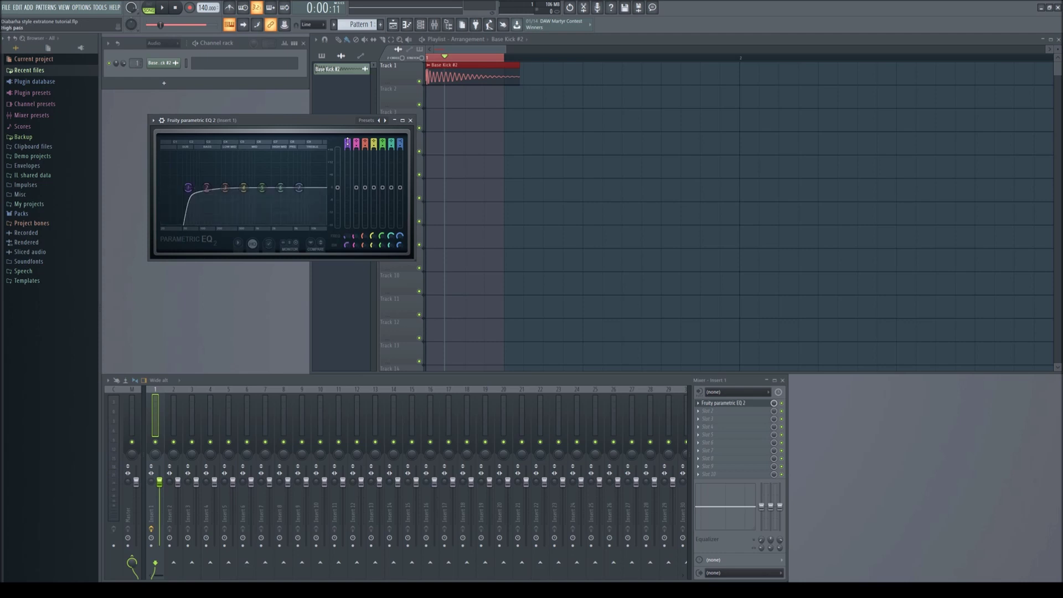
pyautogui.scroll(-3, 348, 244)
pyautogui.moveTo(189, 188)
pyautogui.mouseDown()
pyautogui.moveTo(179, 187)
pyautogui.moveTo(200, 172)
pyautogui.mouseUp()
pyautogui.click(162, 8)
pyautogui.moveTo(262, 188); pyautogui.dragTo(299, 183)
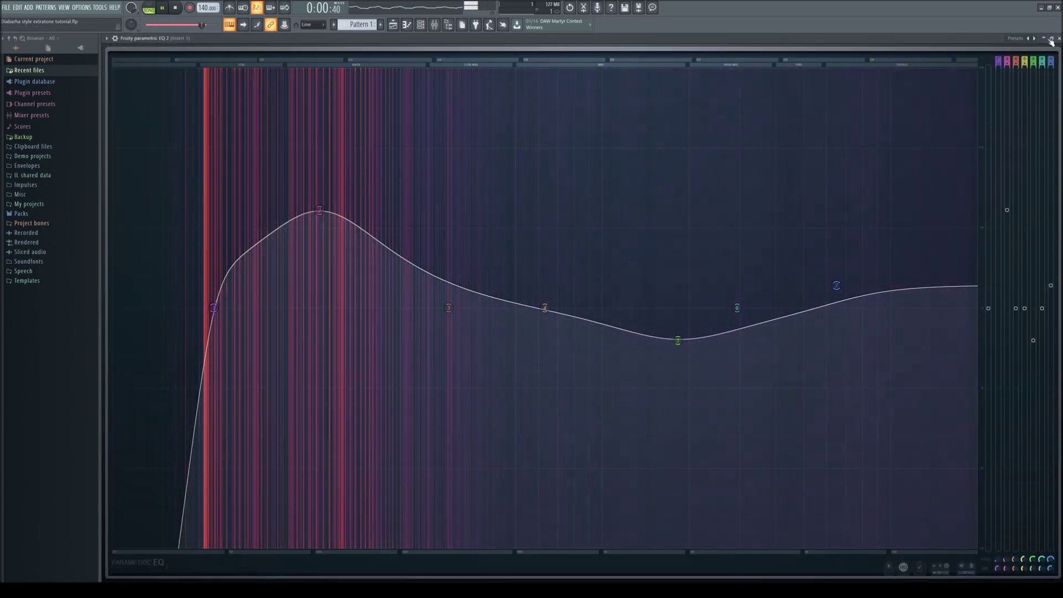
pyautogui.press('space')
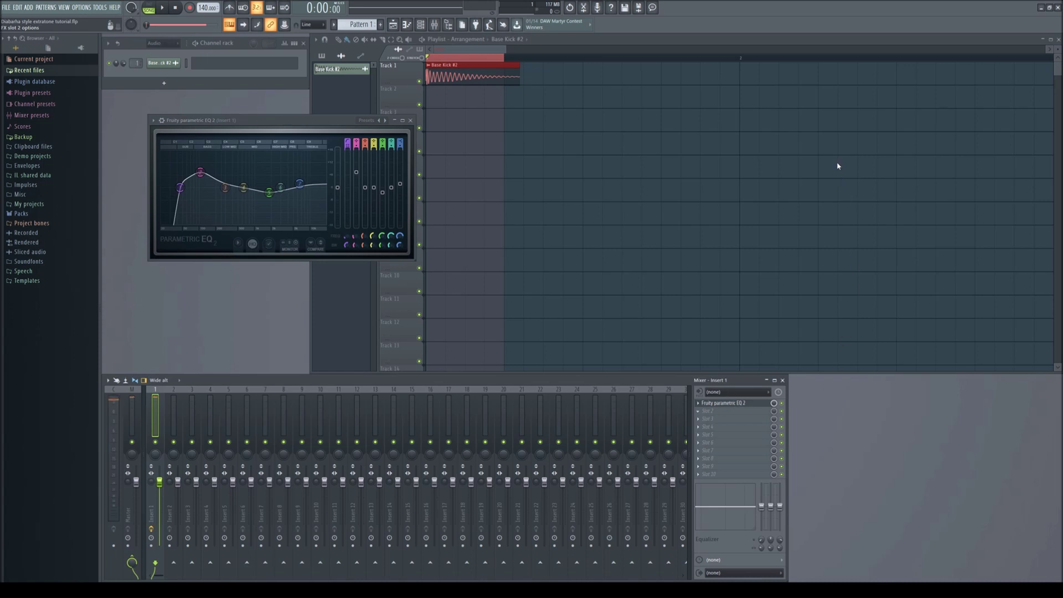
# Step: Add a Fruity WaveShaper in slot 2 and bend its curve steeply up to the maximum while auditioning the kick
pyautogui.moveTo(203, 135); pyautogui.dragTo(501, 183)
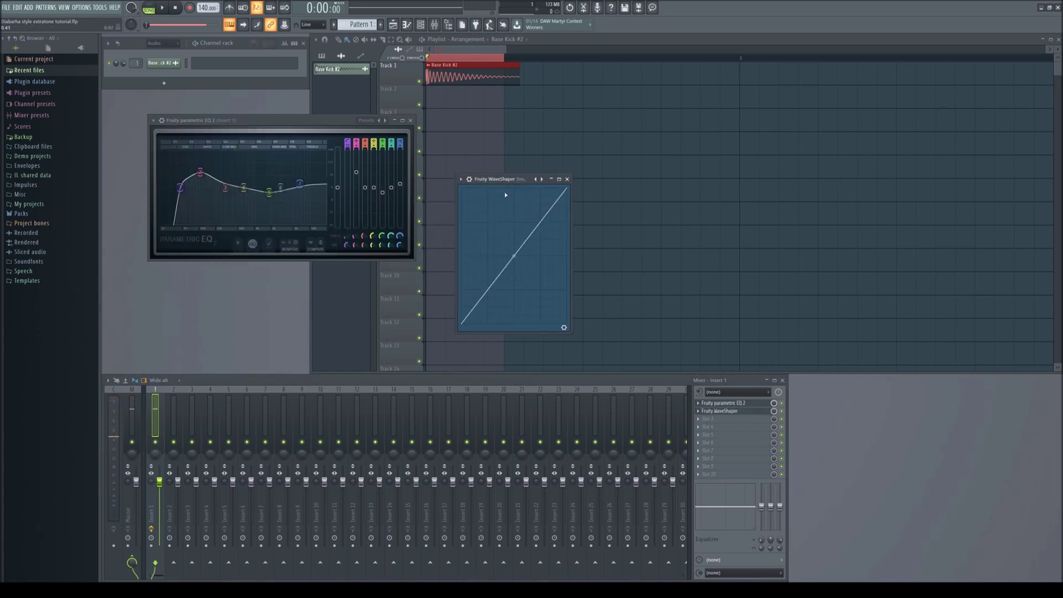
pyautogui.press('space')
pyautogui.moveTo(514, 255); pyautogui.dragTo(466, 193)
pyautogui.rightClick(475, 198)
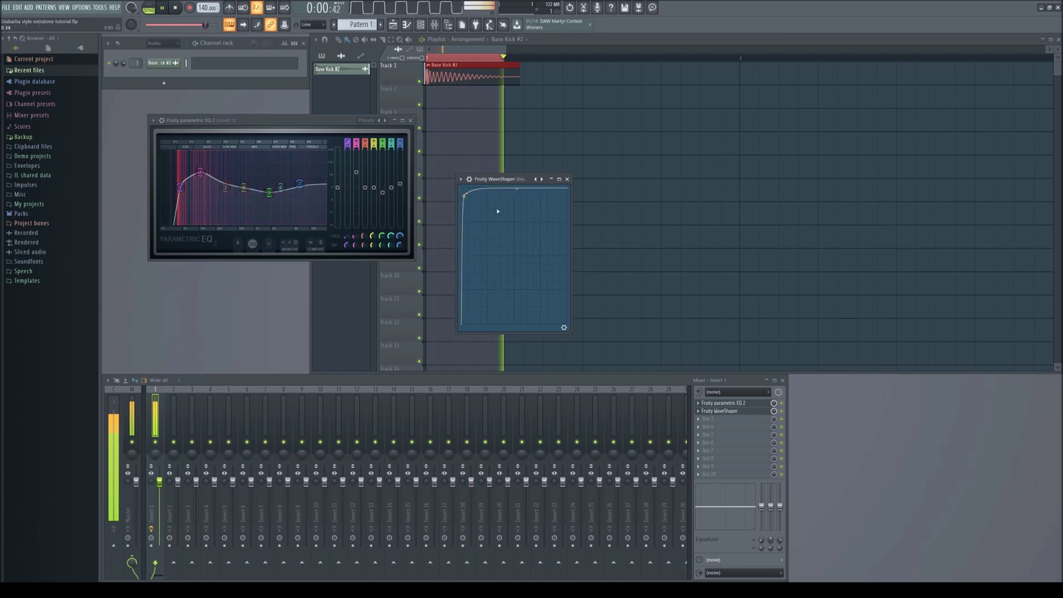
pyautogui.click(566, 180)
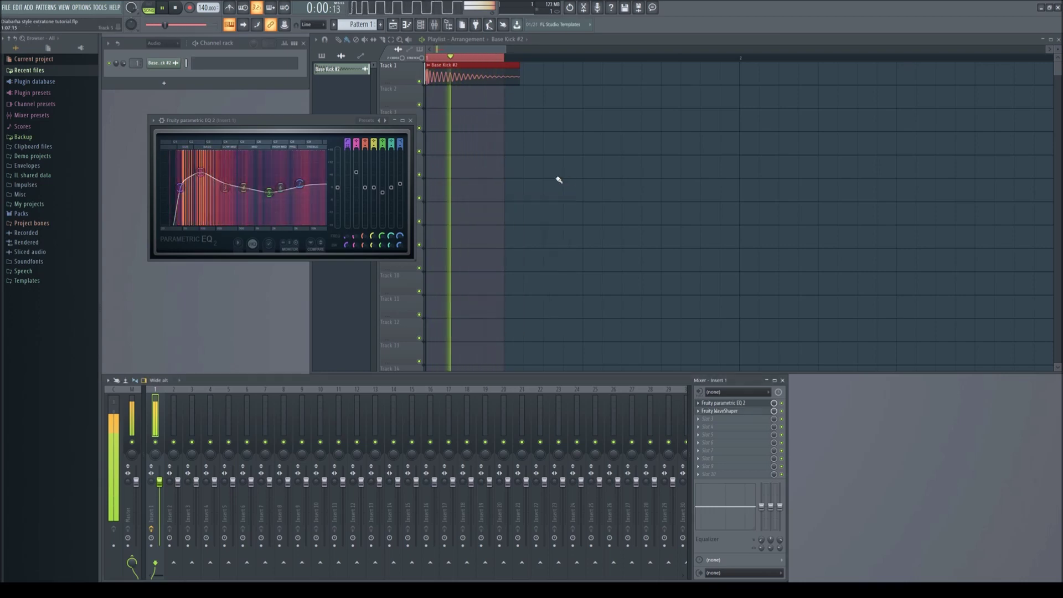
pyautogui.click(176, 9)
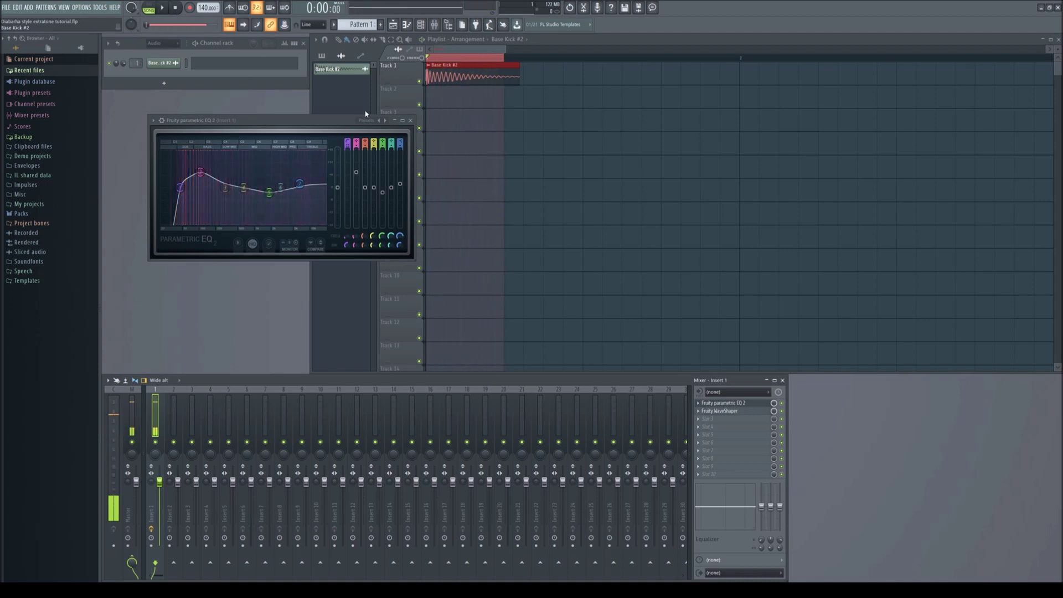
pyautogui.click(410, 120)
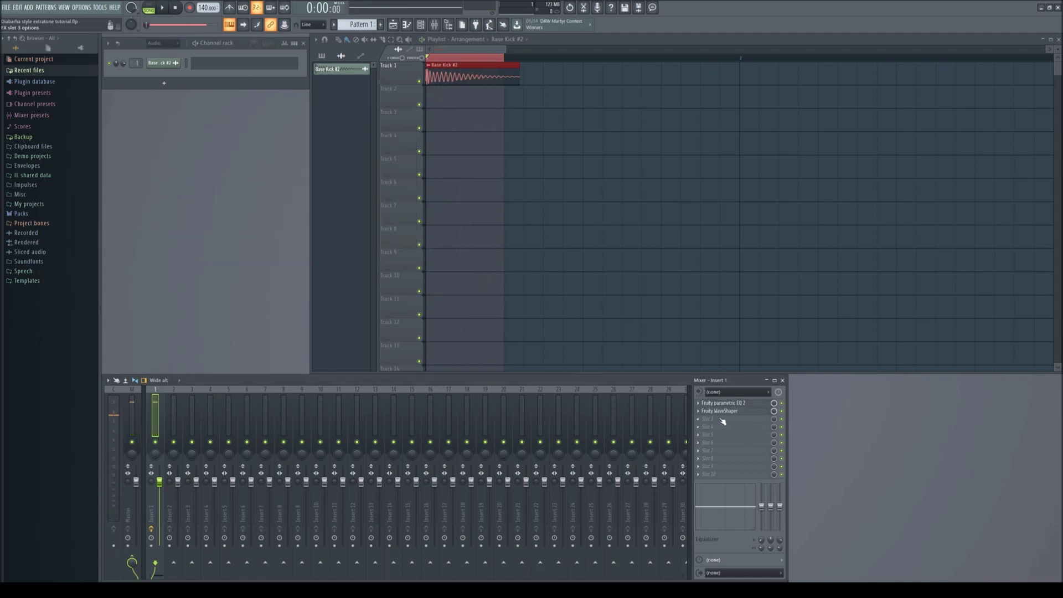
# Step: Add a Fruity Parametric EQ 2 in slot 3, boosting bands 2 and 6, cutting a notch with band 3 and high-passing band 1
pyautogui.click(852, 278)
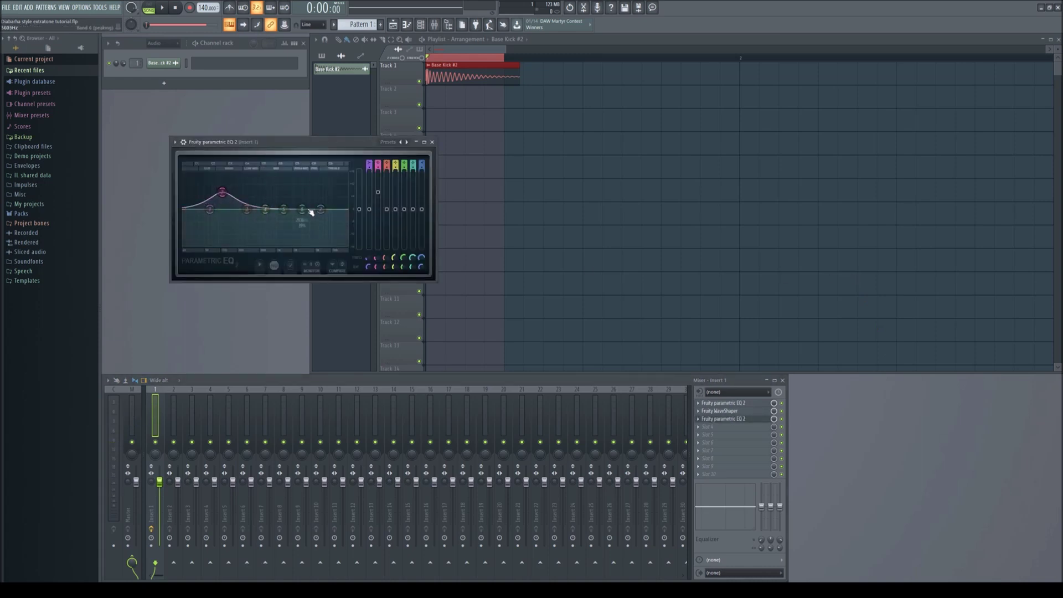
pyautogui.click(162, 8)
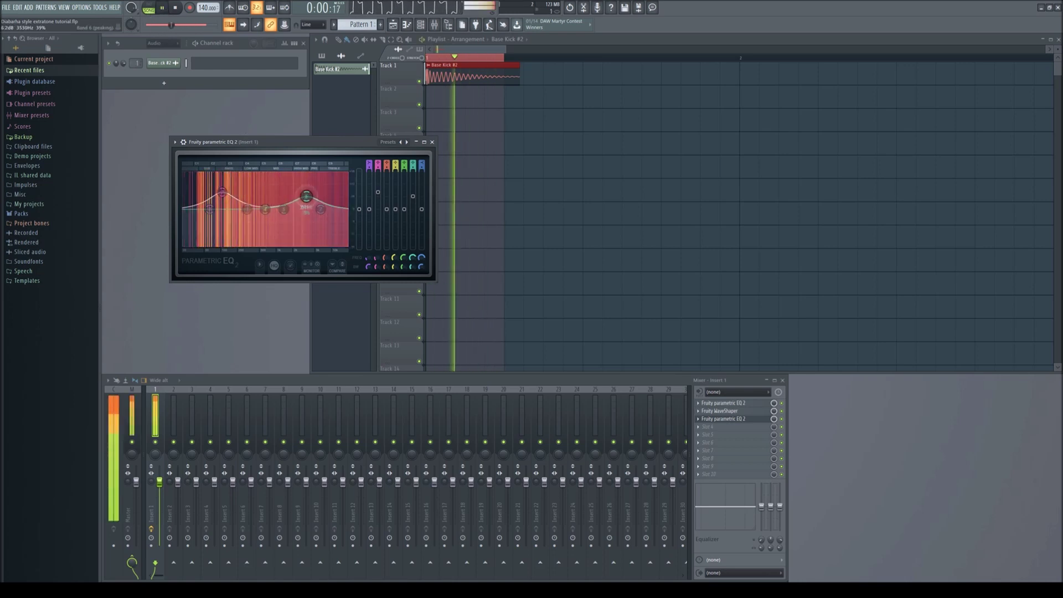
pyautogui.moveTo(222, 192); pyautogui.dragTo(284, 226)
pyautogui.moveTo(387, 267); pyautogui.dragTo(387, 280)
pyautogui.moveTo(285, 225); pyautogui.dragTo(283, 230)
pyautogui.moveTo(372, 163); pyautogui.dragTo(371, 169)
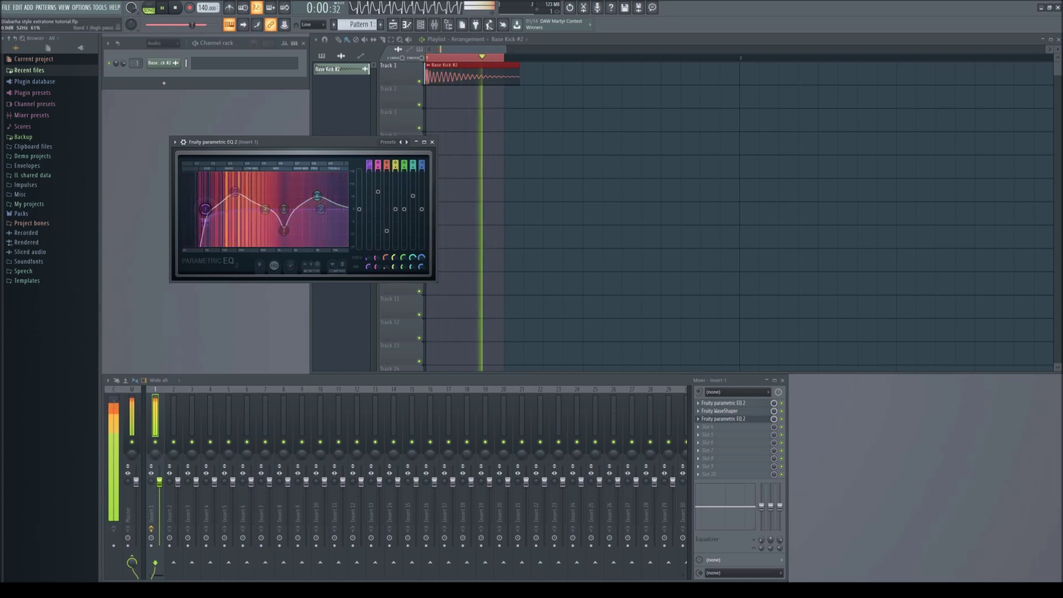
pyautogui.moveTo(210, 209); pyautogui.dragTo(208, 210)
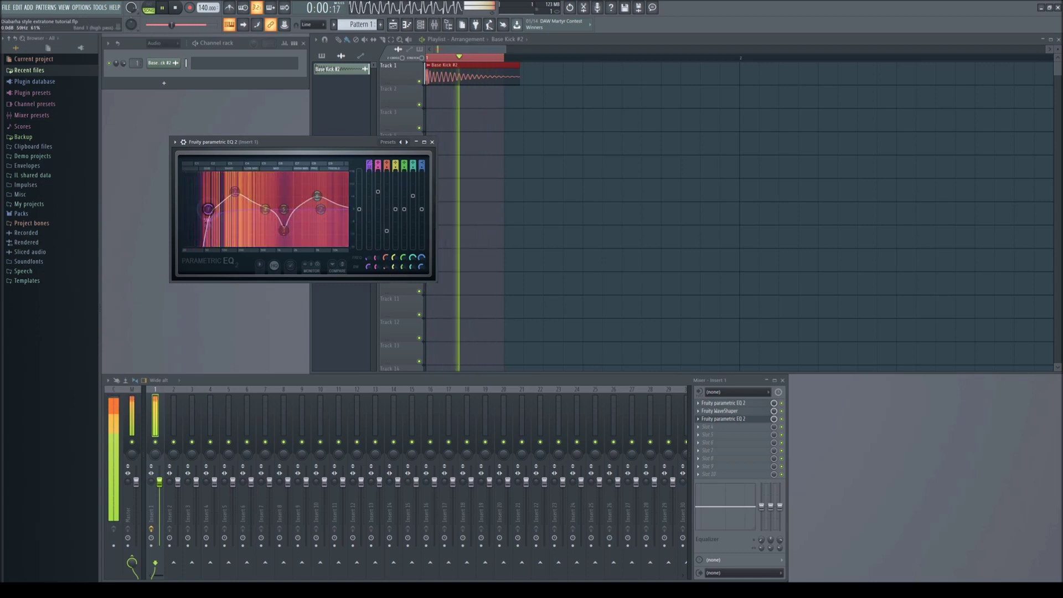
pyautogui.click(432, 142)
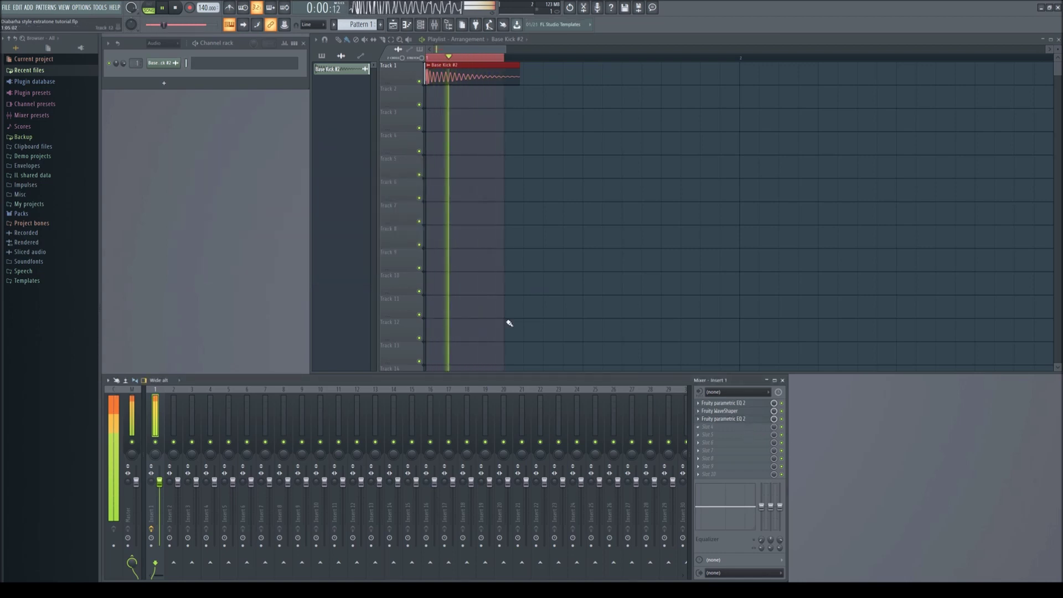
pyautogui.press('space')
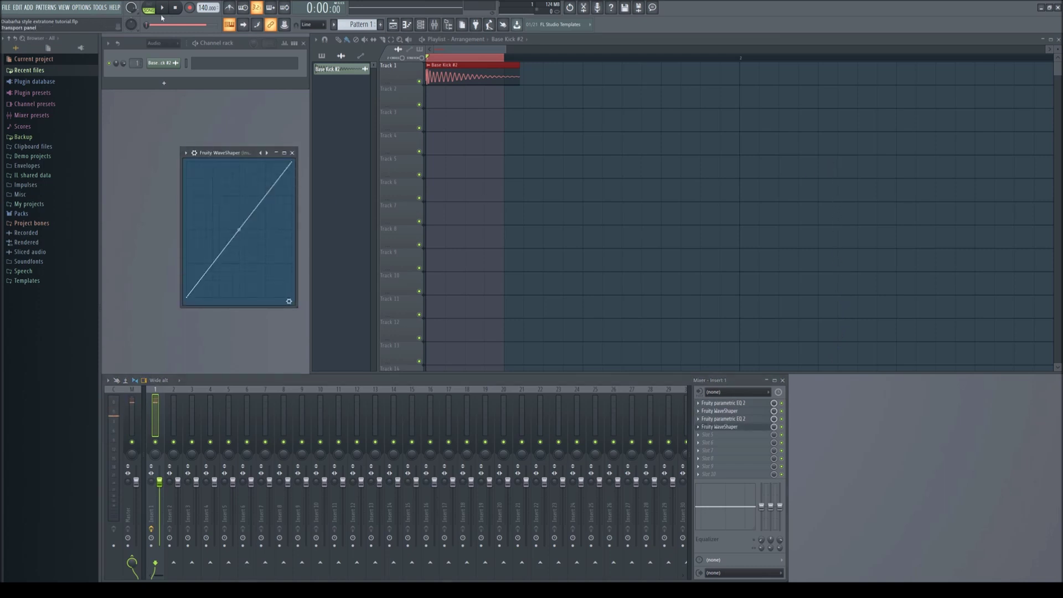
# Step: Bend the slot 4 Fruity WaveShaper's curve into a near-square hard clip and audition the kick
pyautogui.moveTo(238, 229); pyautogui.dragTo(238, 152)
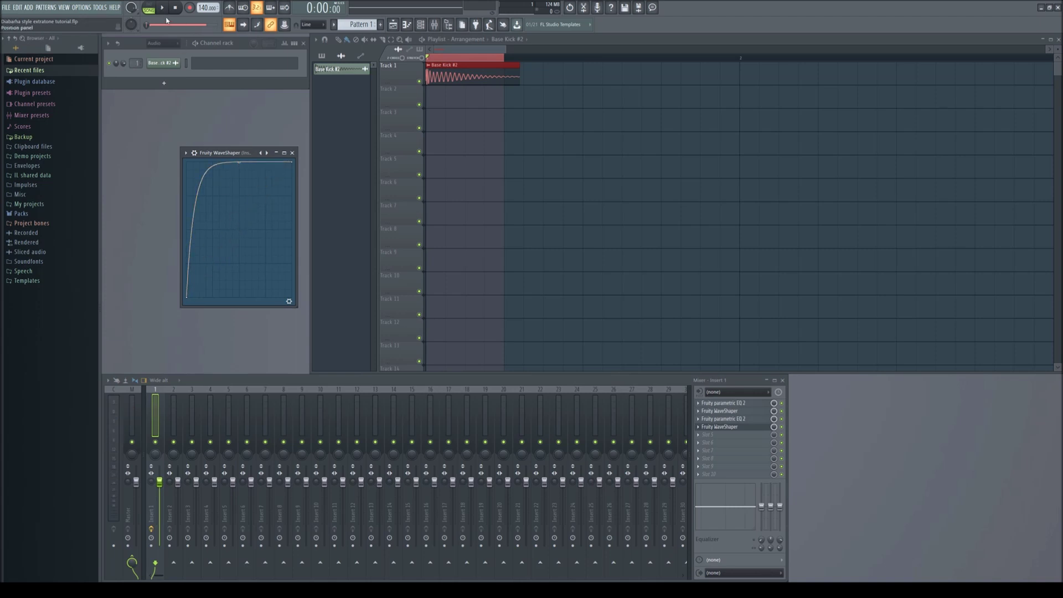
pyautogui.press('space')
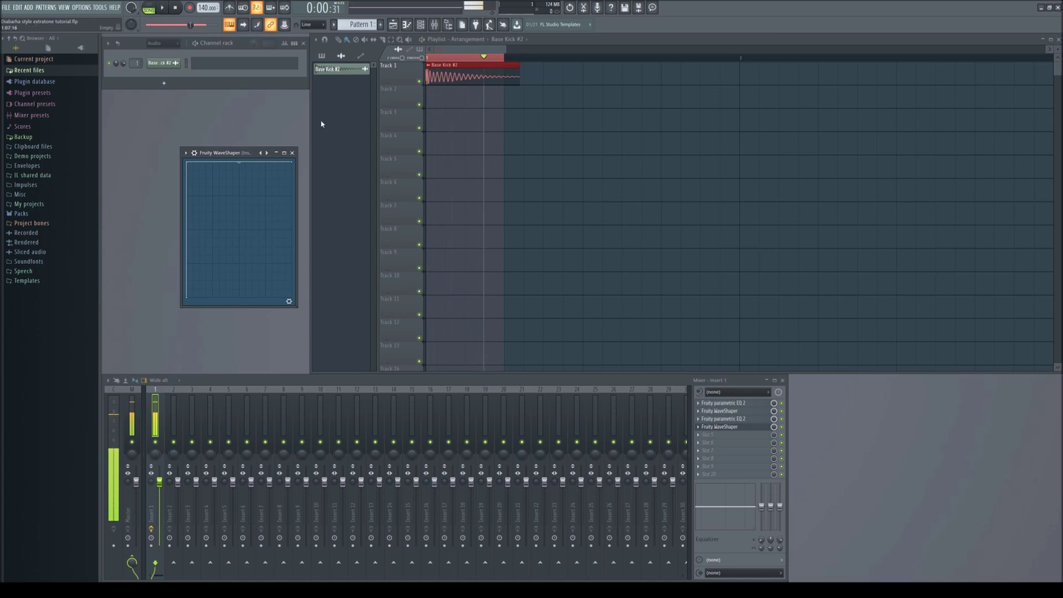
pyautogui.press('space')
pyautogui.click(292, 153)
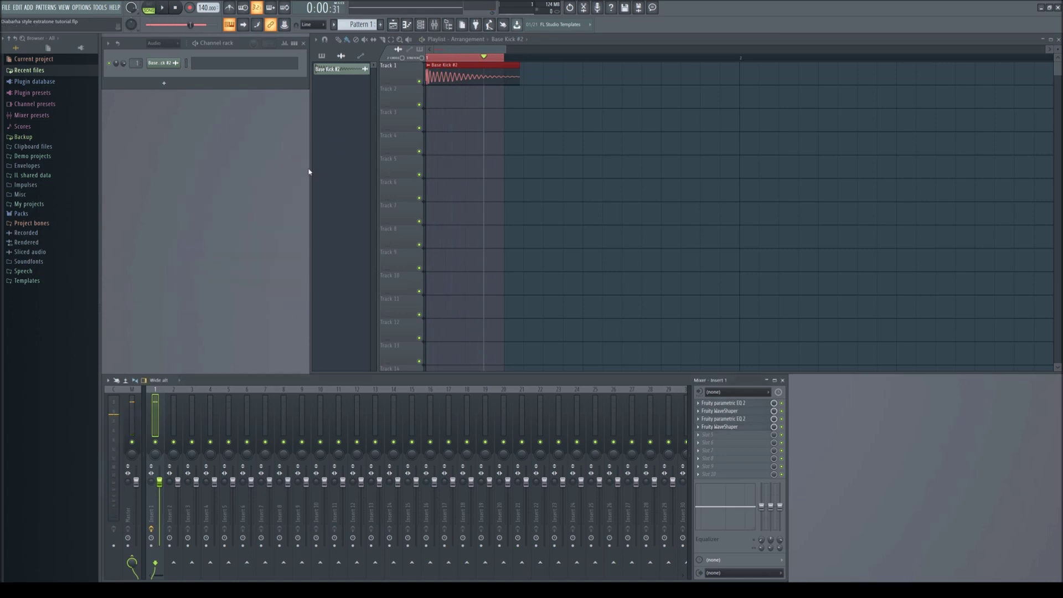
pyautogui.press('space')
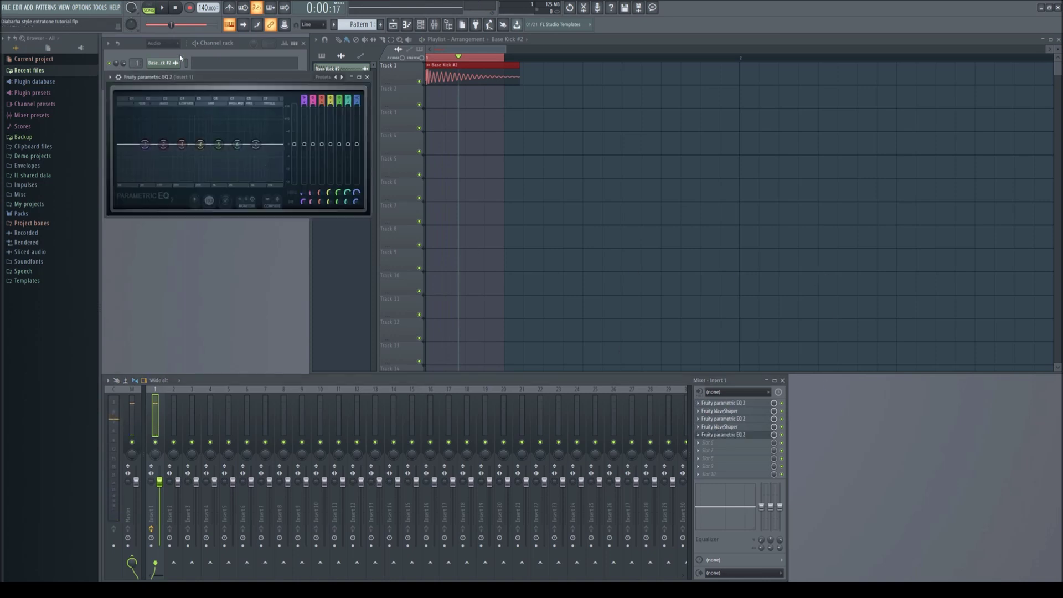
# Step: In the slot 5 Fruity Parametric EQ 2, boost the upper mids with band 6 and audition the kick
pyautogui.moveTo(255, 144); pyautogui.dragTo(230, 129)
pyautogui.click(164, 9)
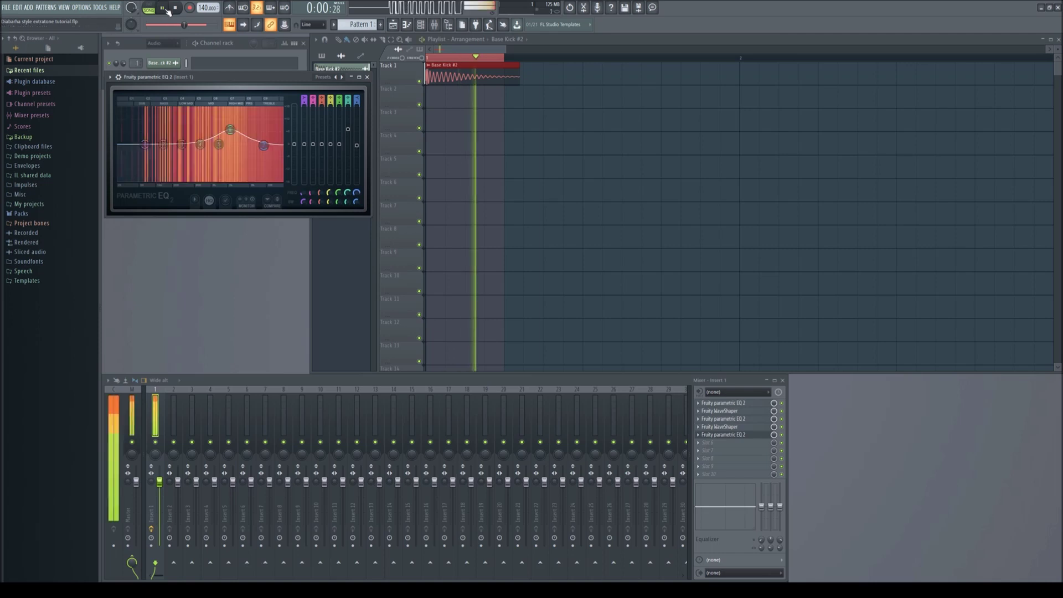
pyautogui.click(166, 10)
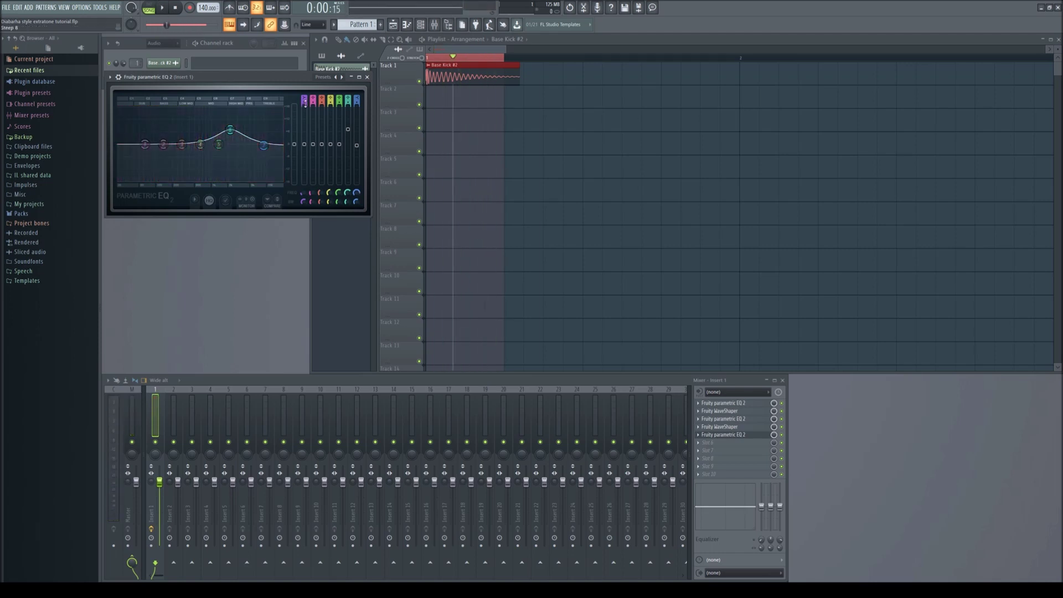
# Step: High-pass the lowest frequencies with band 1, boost the low mids with band 3 and adjust the high bands while auditioning the kick
pyautogui.moveTo(303, 103); pyautogui.dragTo(304, 98)
pyautogui.moveTo(144, 144); pyautogui.dragTo(131, 144)
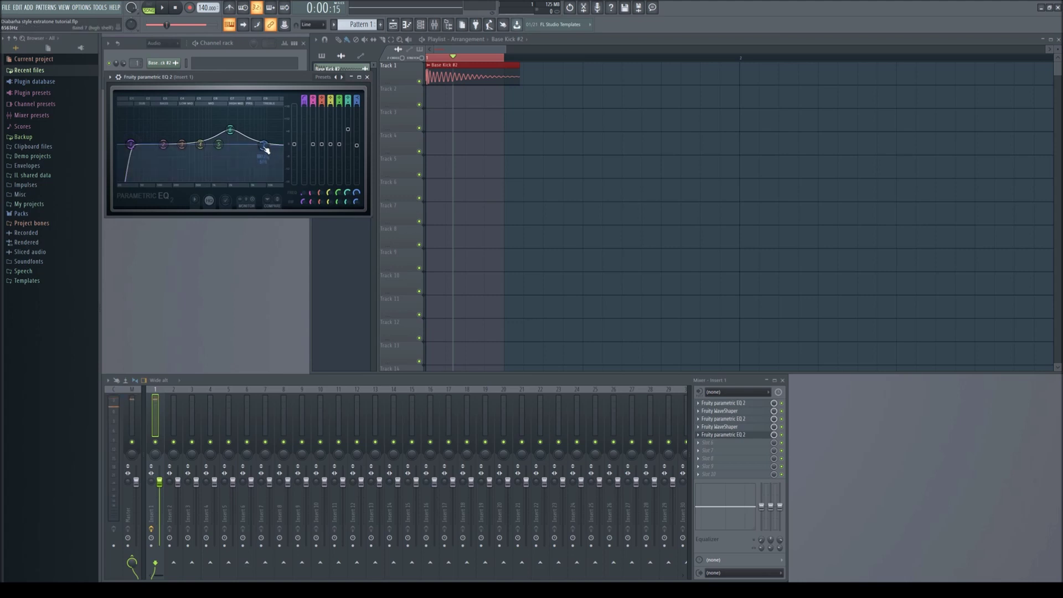
pyautogui.moveTo(263, 145); pyautogui.dragTo(262, 153)
pyautogui.moveTo(182, 144); pyautogui.dragTo(181, 121)
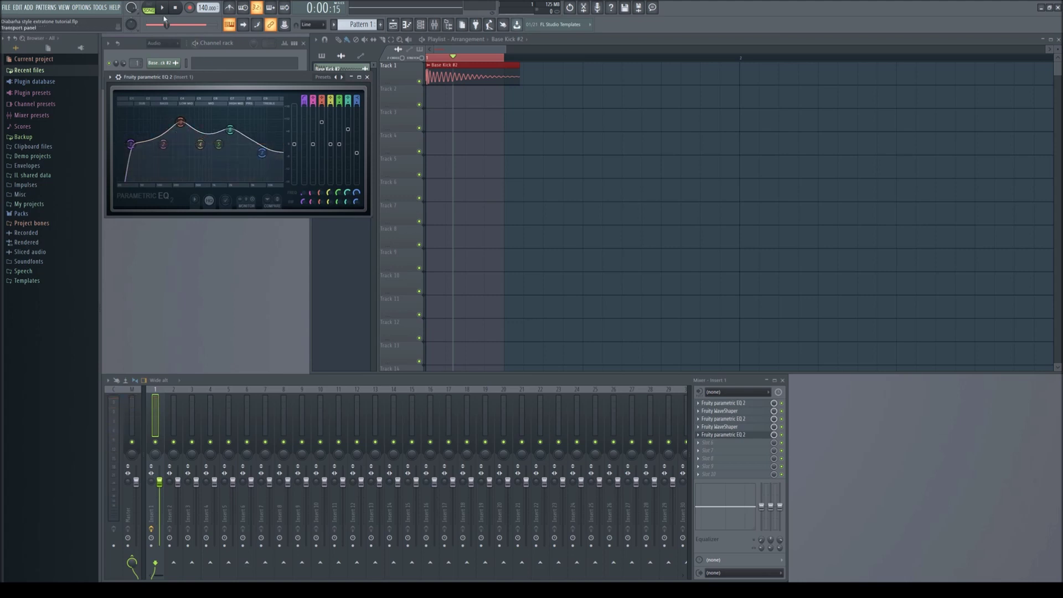
pyautogui.click(163, 8)
pyautogui.moveTo(261, 153); pyautogui.dragTo(225, 112)
pyautogui.click(367, 77)
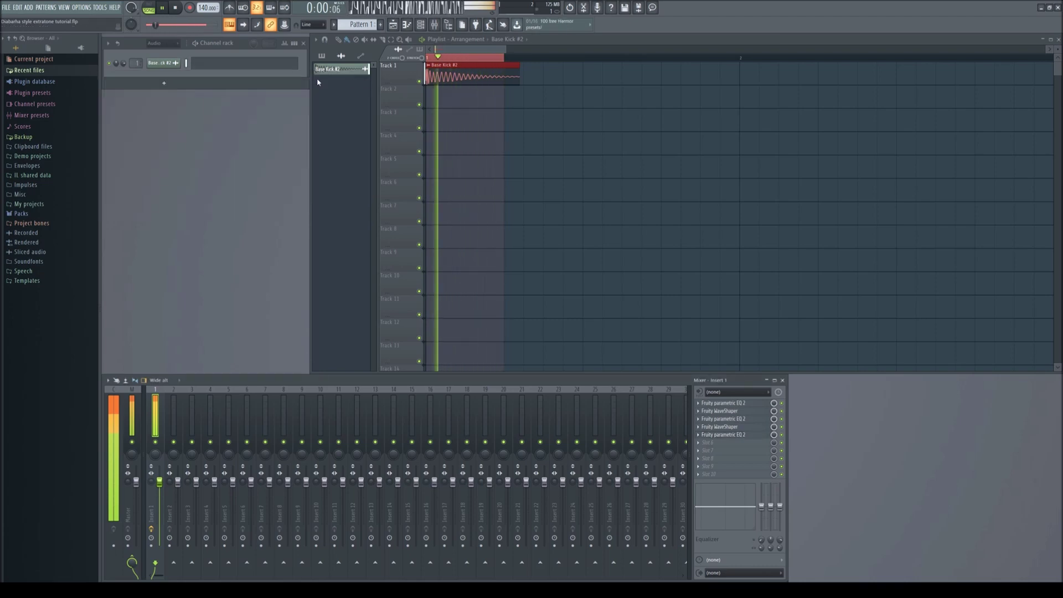
pyautogui.click(177, 9)
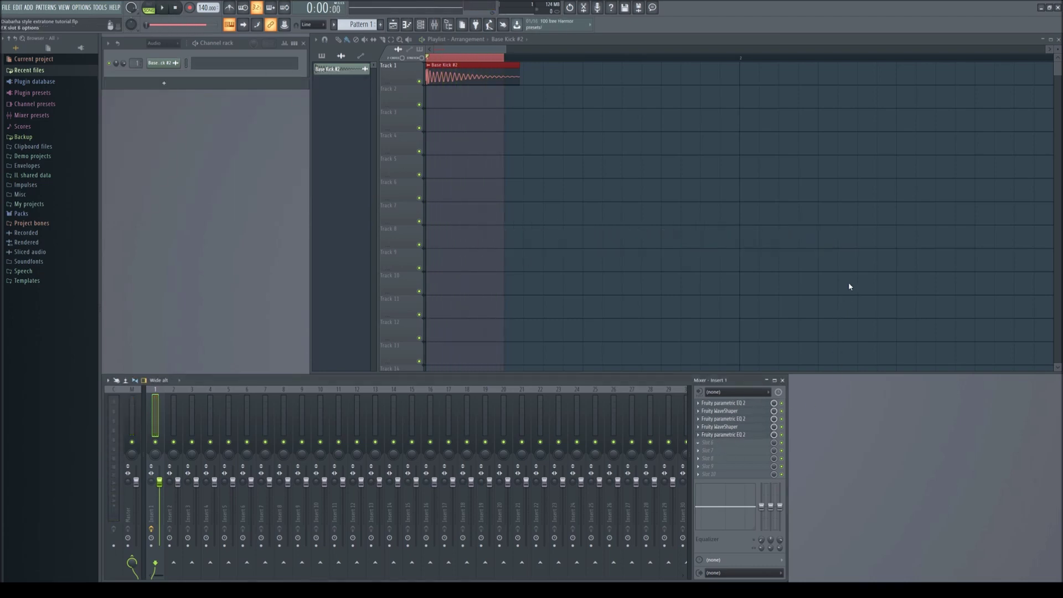
# Step: Add Fruity Fast Dist in slot 6 with pre amp at 100% and adjust its threshold and post level for harder distortion
pyautogui.click(822, 148)
pyautogui.click(162, 9)
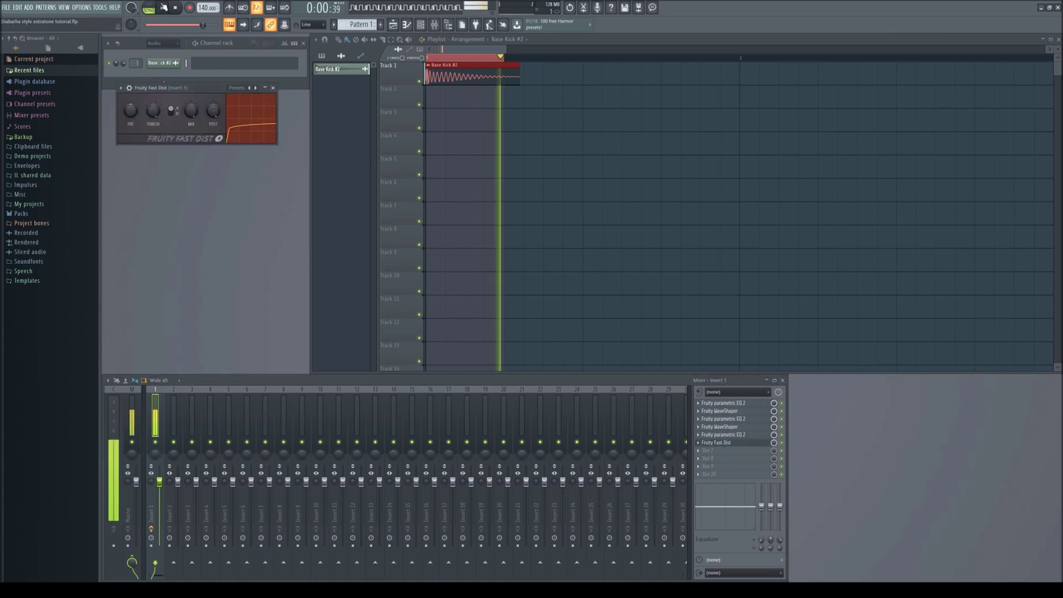
pyautogui.click(172, 109)
pyautogui.moveTo(131, 112); pyautogui.dragTo(131, 54)
pyautogui.click(172, 112)
pyautogui.moveTo(154, 113); pyautogui.dragTo(213, 118)
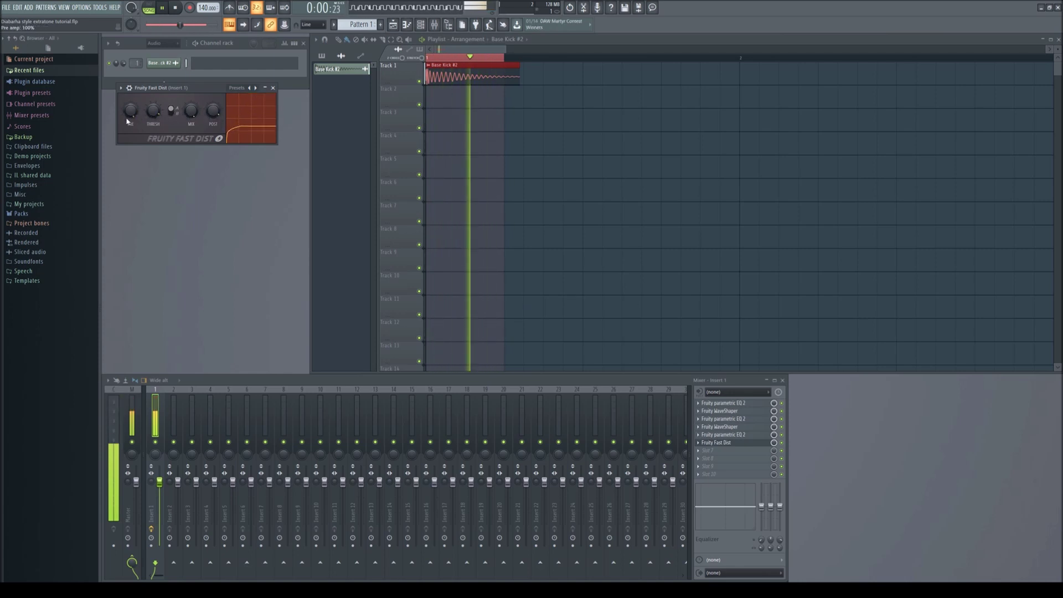
pyautogui.click(273, 88)
pyautogui.press('space')
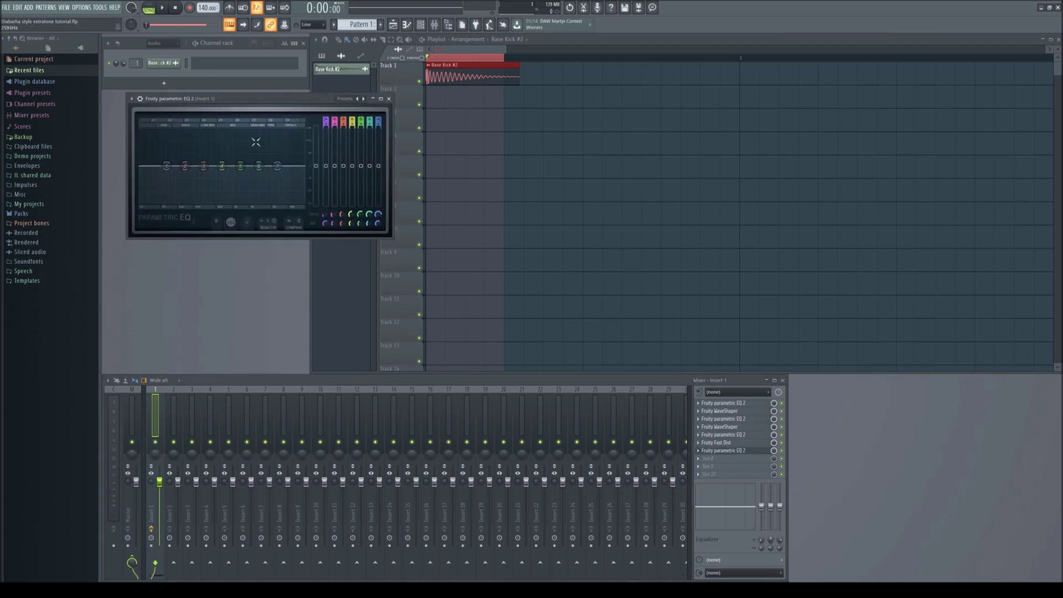
# Step: Reshape the low and mid bands of the slot 7 Fruity Parametric EQ 2 and audition the kick
pyautogui.moveTo(185, 165); pyautogui.dragTo(242, 176)
pyautogui.press('space')
pyautogui.click(389, 98)
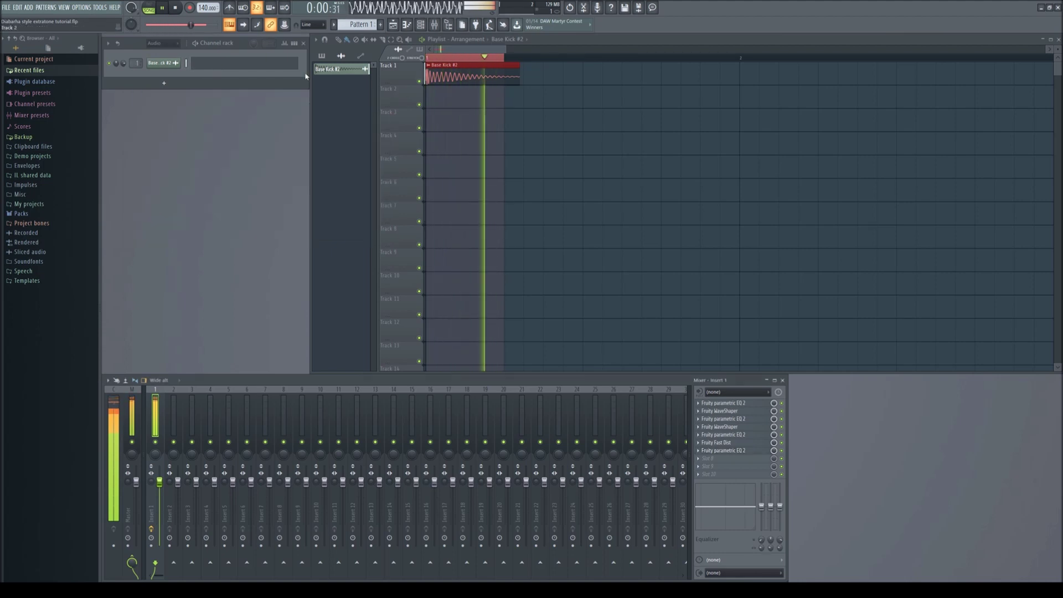
pyautogui.press('space')
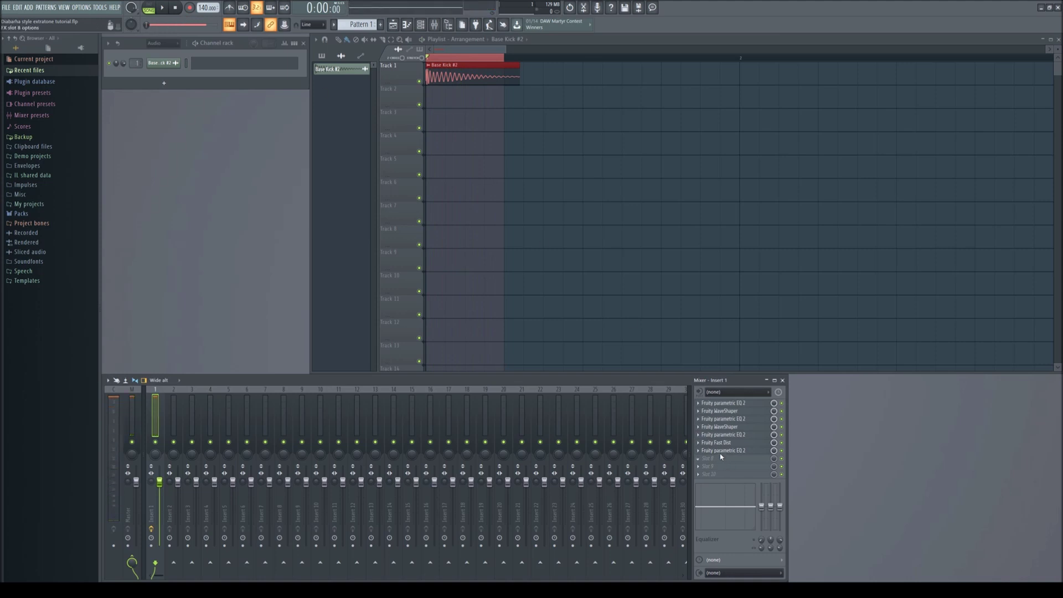
# Step: Add Fruity WaveShaper in slot 8, shape its curve into a near-square hard clip and audition the kick
pyautogui.click(825, 168)
pyautogui.rightClick(145, 119)
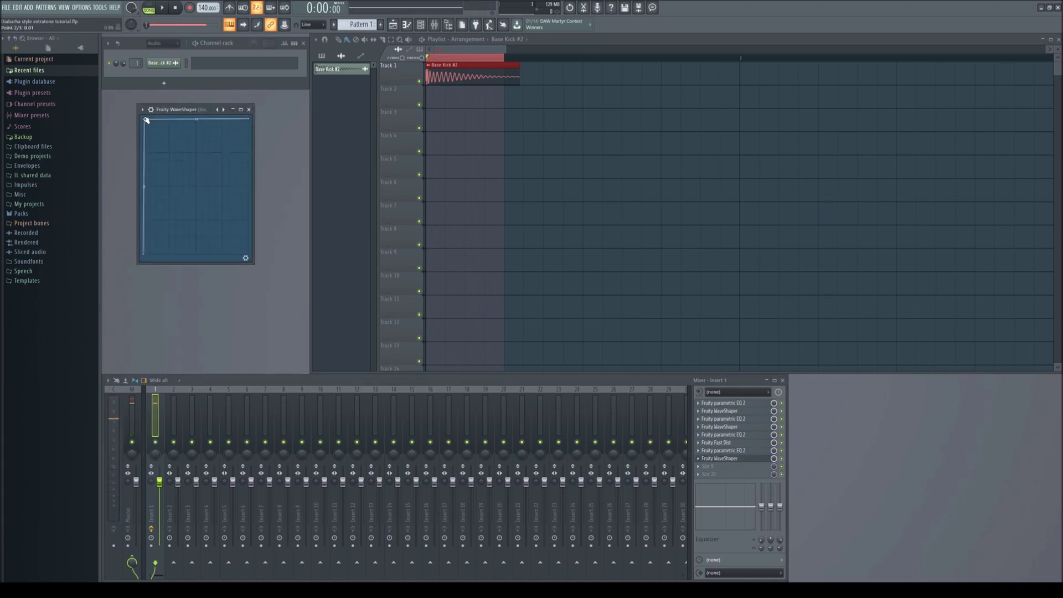
pyautogui.click(161, 10)
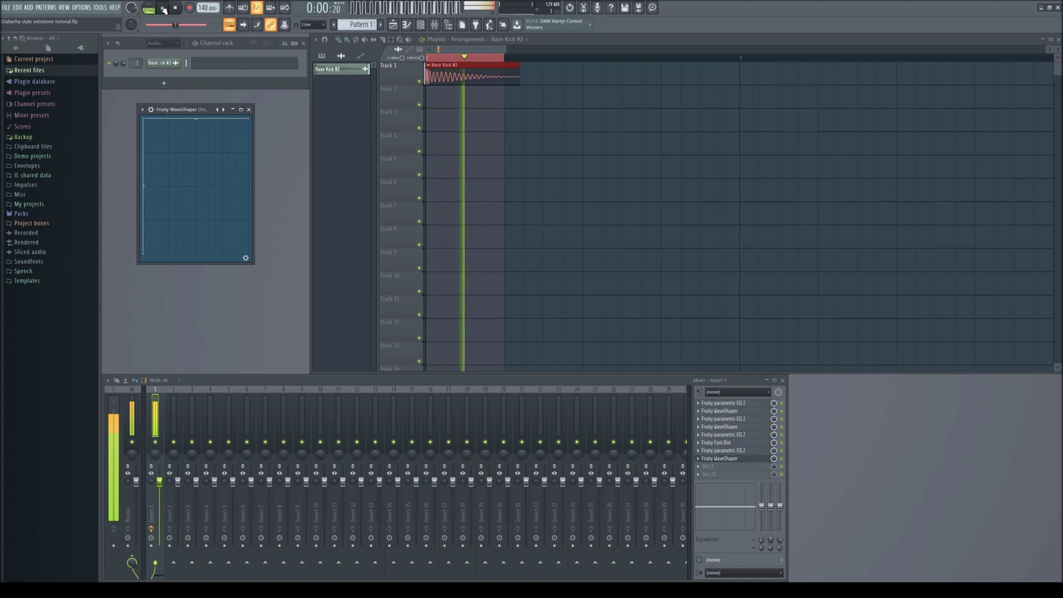
pyautogui.click(164, 10)
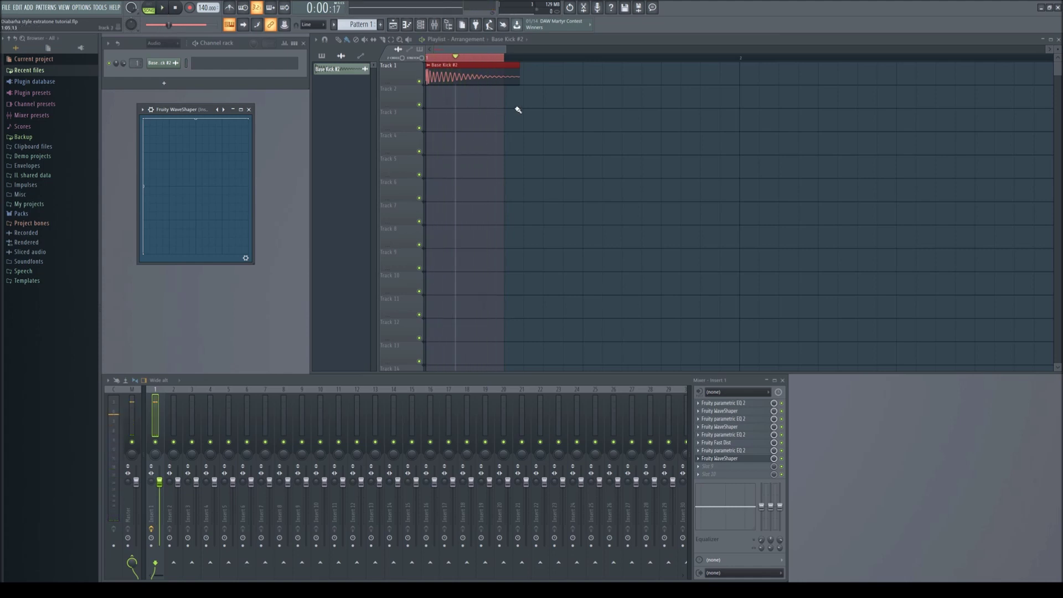
pyautogui.click(248, 110)
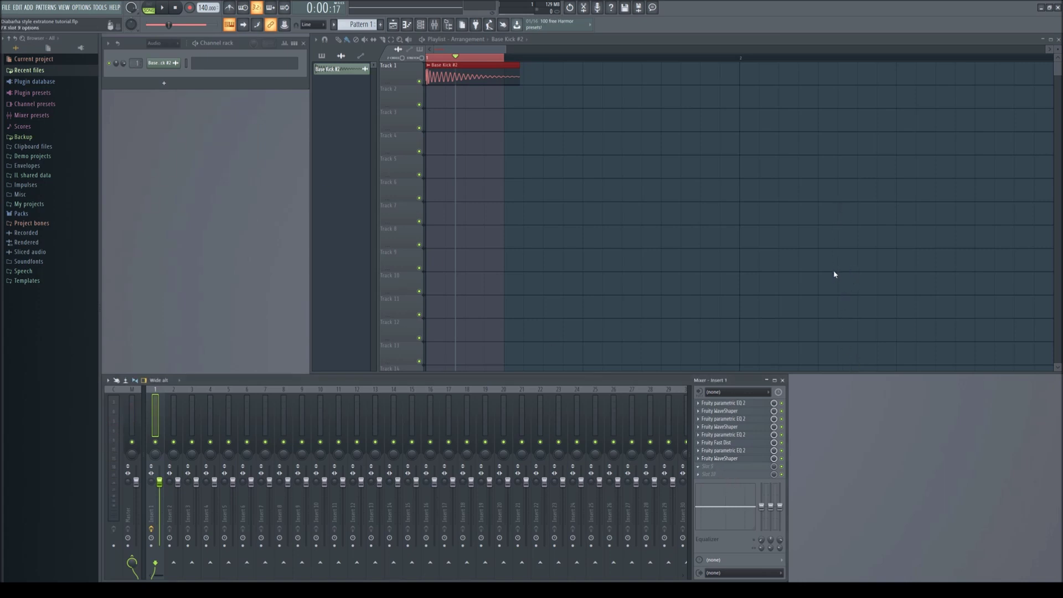
# Step: Add Fruity Parametric EQ 2 in slot 9, boost a band while the kick plays and stop playback
pyautogui.click(160, 9)
pyautogui.moveTo(299, 188); pyautogui.dragTo(258, 165)
pyautogui.click(410, 121)
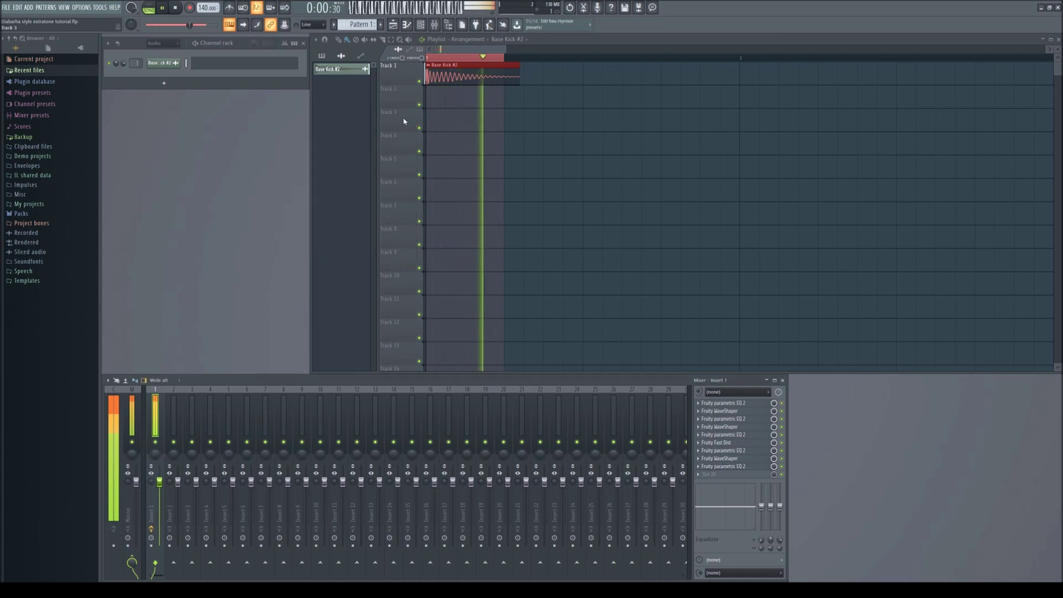
pyautogui.click(181, 11)
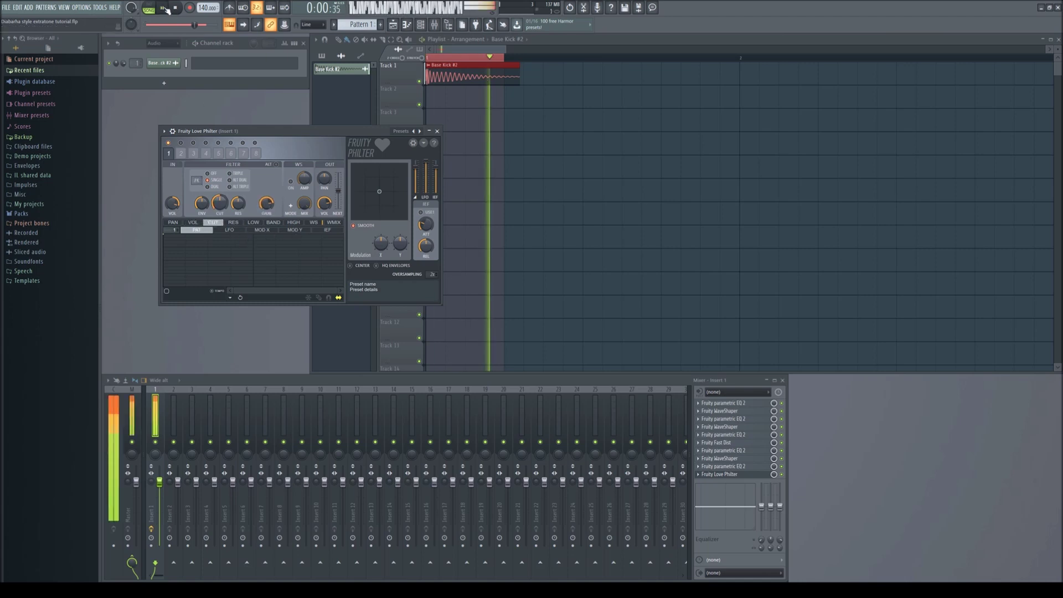
# Step: In the slot 10 Fruity Love Philter, draw a cutoff envelope falling from half level to zero while auditioning the kick
pyautogui.click(165, 8)
pyautogui.moveTo(221, 235); pyautogui.dragTo(253, 286)
pyautogui.click(164, 8)
pyautogui.click(164, 8)
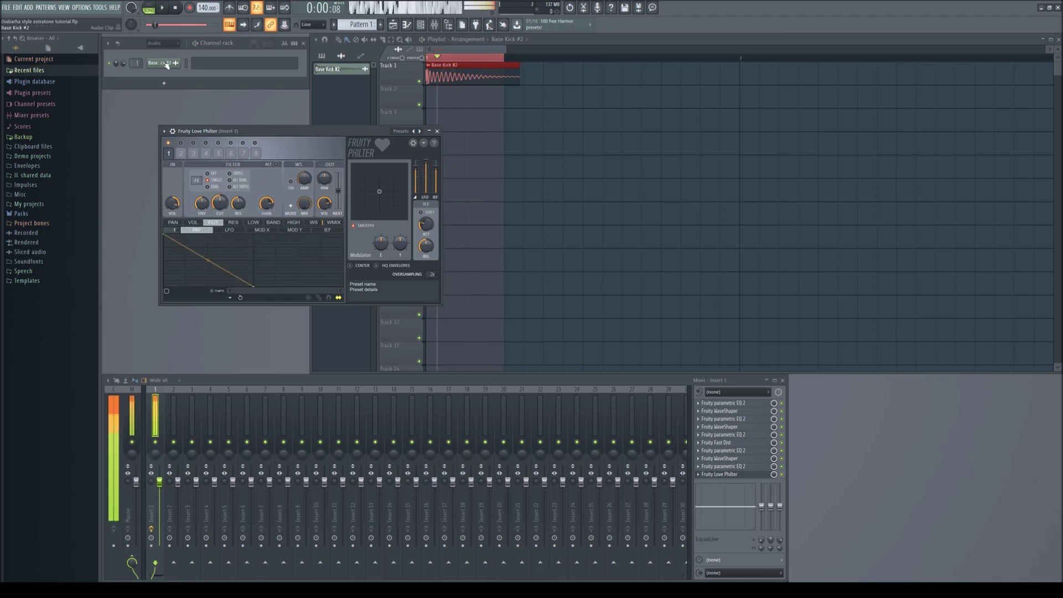
pyautogui.click(163, 9)
pyautogui.click(164, 8)
pyautogui.moveTo(163, 235); pyautogui.dragTo(163, 259)
pyautogui.click(165, 9)
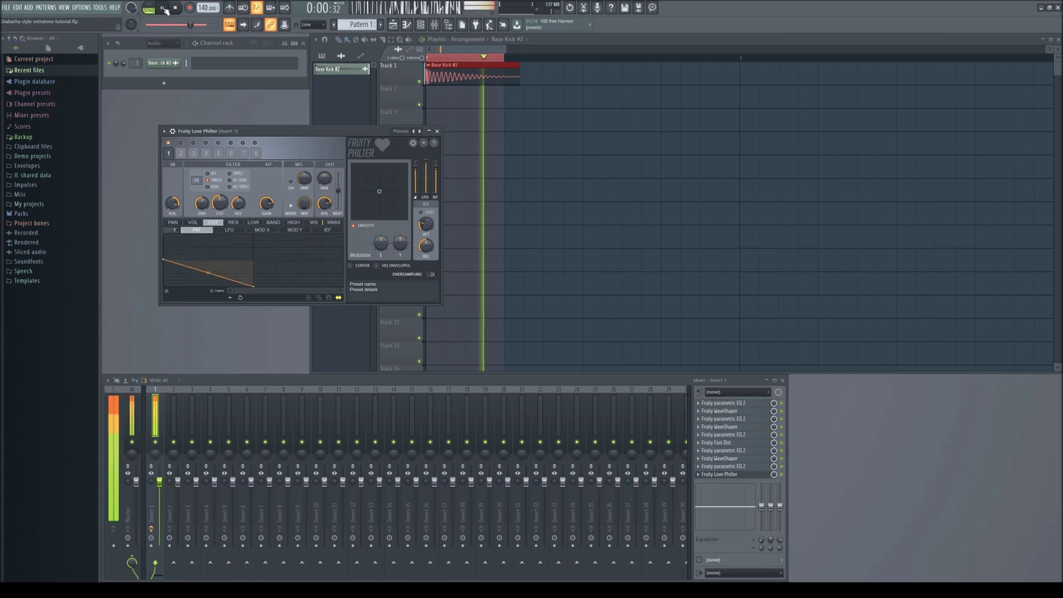
# Step: Draw a Love Philter volume envelope falling from full to about a third, close the plugin and audition the kick
pyautogui.click(193, 222)
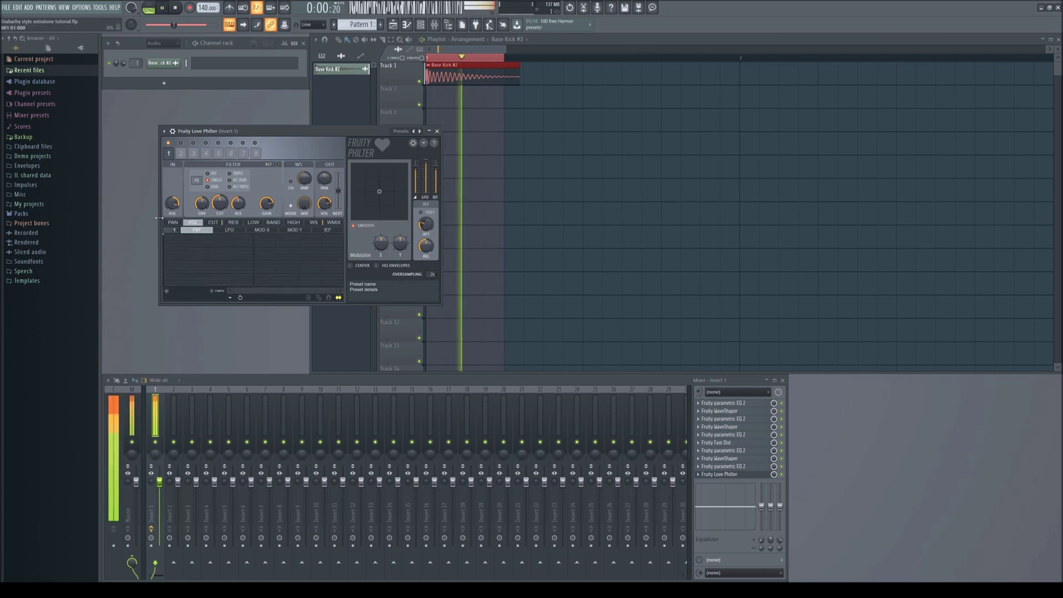
pyautogui.press('space')
pyautogui.moveTo(163, 234); pyautogui.dragTo(164, 259)
pyautogui.press('space')
pyautogui.moveTo(254, 286); pyautogui.dragTo(255, 273)
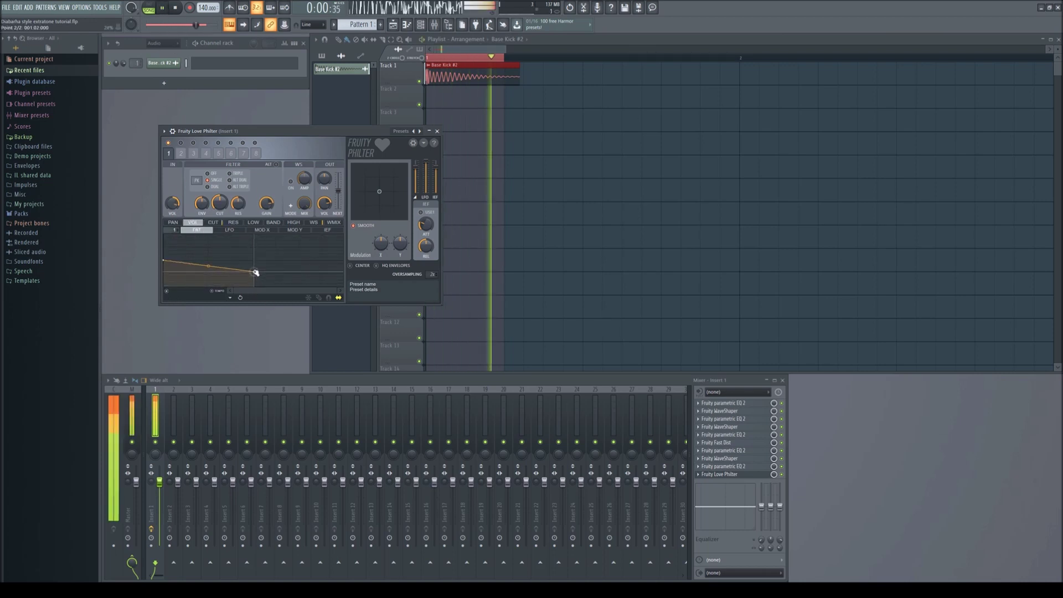
pyautogui.moveTo(163, 259); pyautogui.dragTo(164, 235)
pyautogui.moveTo(254, 272); pyautogui.dragTo(253, 268)
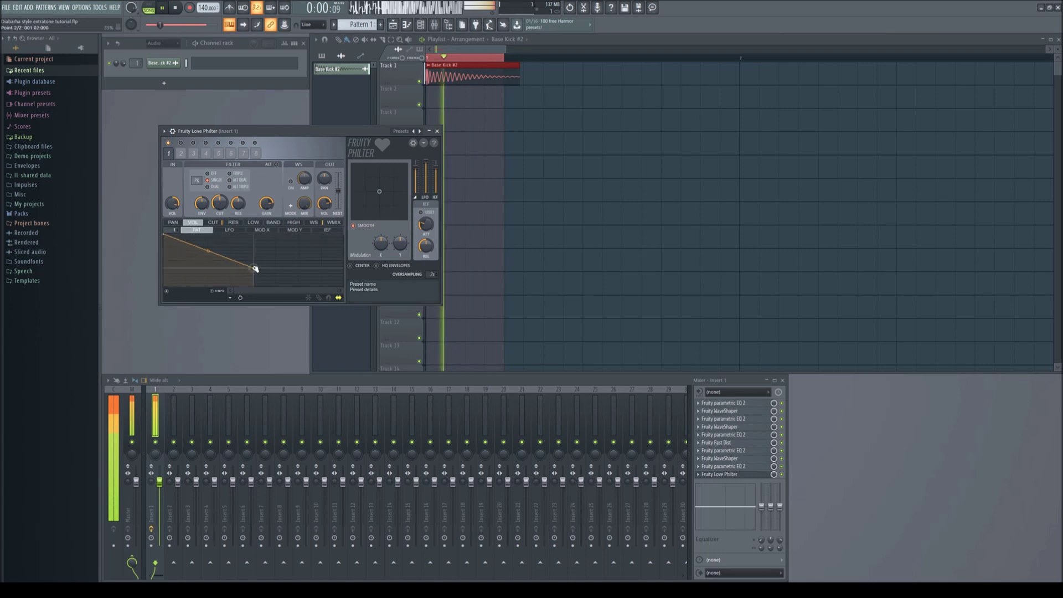
pyautogui.click(437, 132)
pyautogui.press('space')
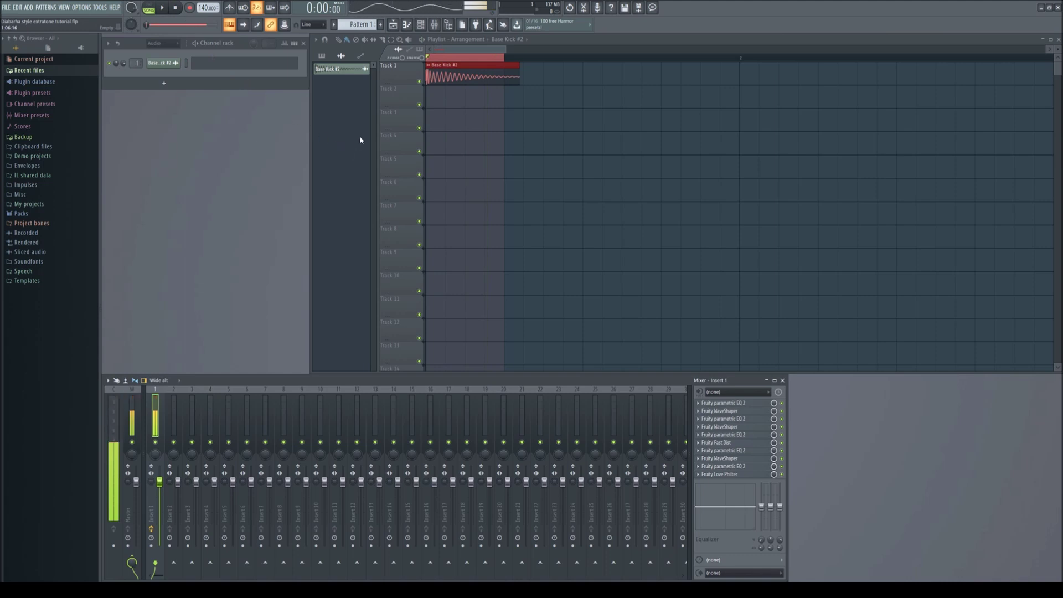
pyautogui.click(166, 7)
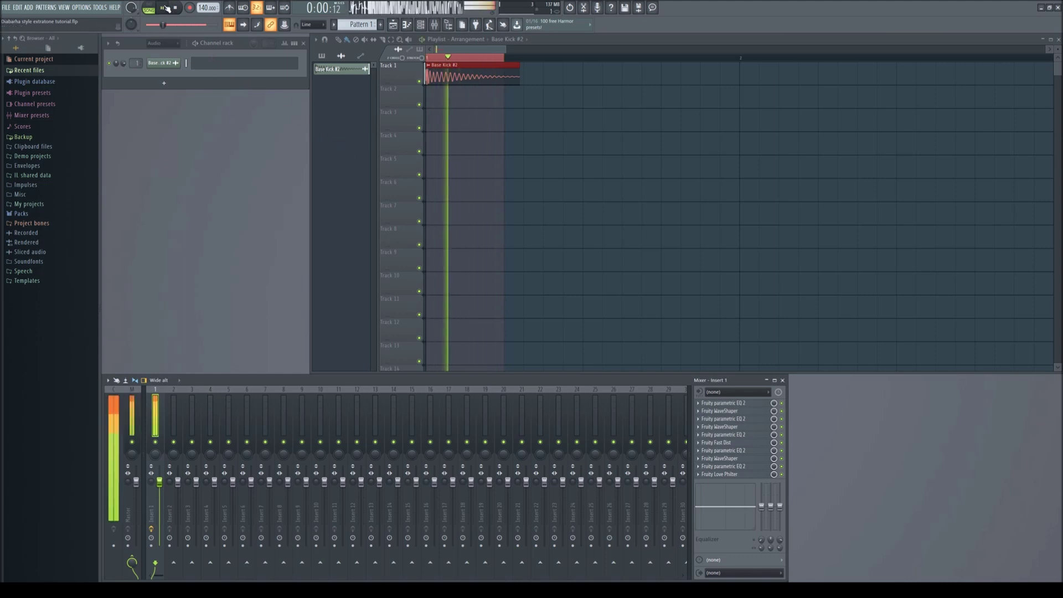
pyautogui.click(166, 7)
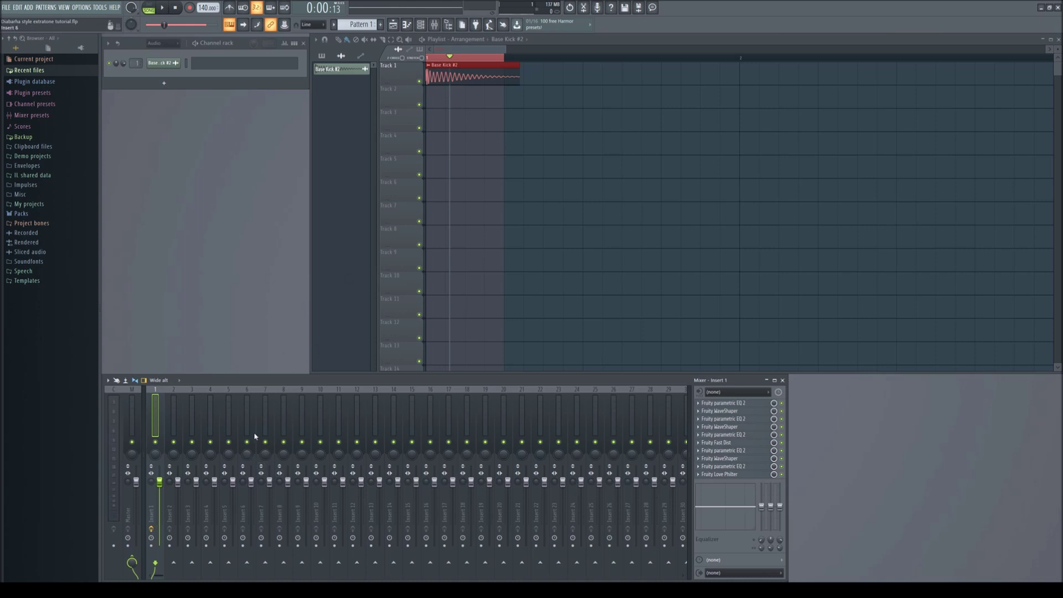
# Step: Load Edison on the master track and extend the playlist loop selection to one full bar
pyautogui.click(173, 416)
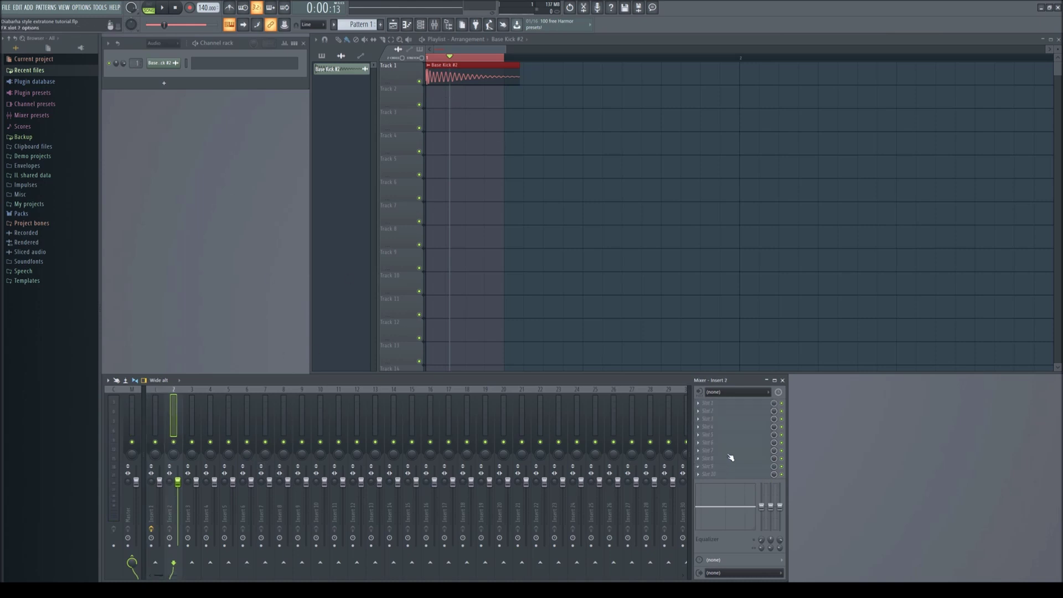
pyautogui.click(136, 425)
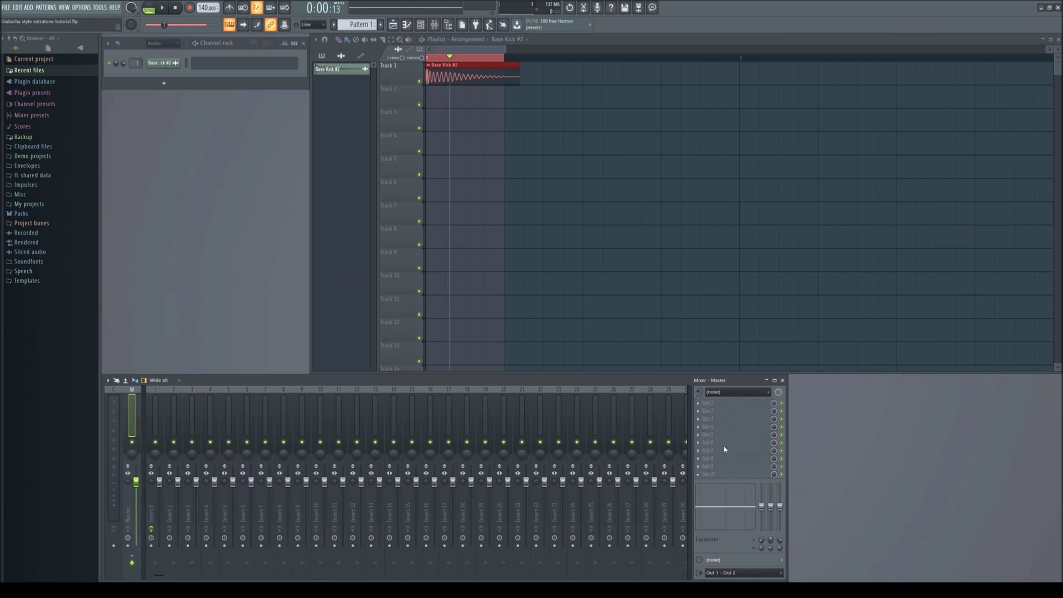
pyautogui.hotkey('ctrl', 'e')
pyautogui.moveTo(504, 58); pyautogui.dragTo(739, 57)
pyautogui.moveTo(452, 61); pyautogui.dragTo(426, 59)
# Step: Record the processed kick's playback into Edison
pyautogui.click(209, 124)
pyautogui.click(162, 7)
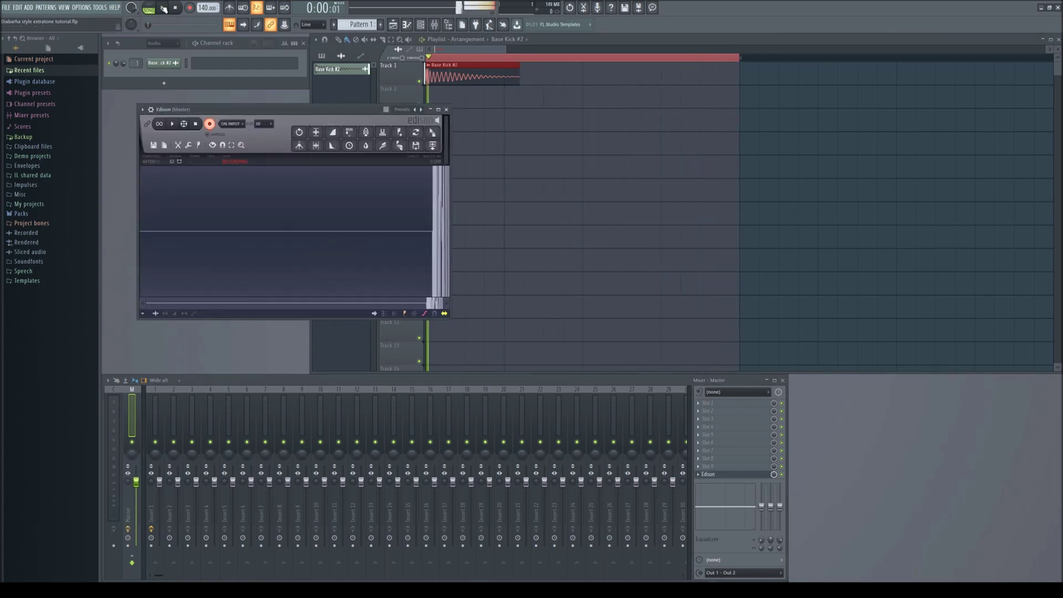
pyautogui.click(176, 8)
pyautogui.click(209, 124)
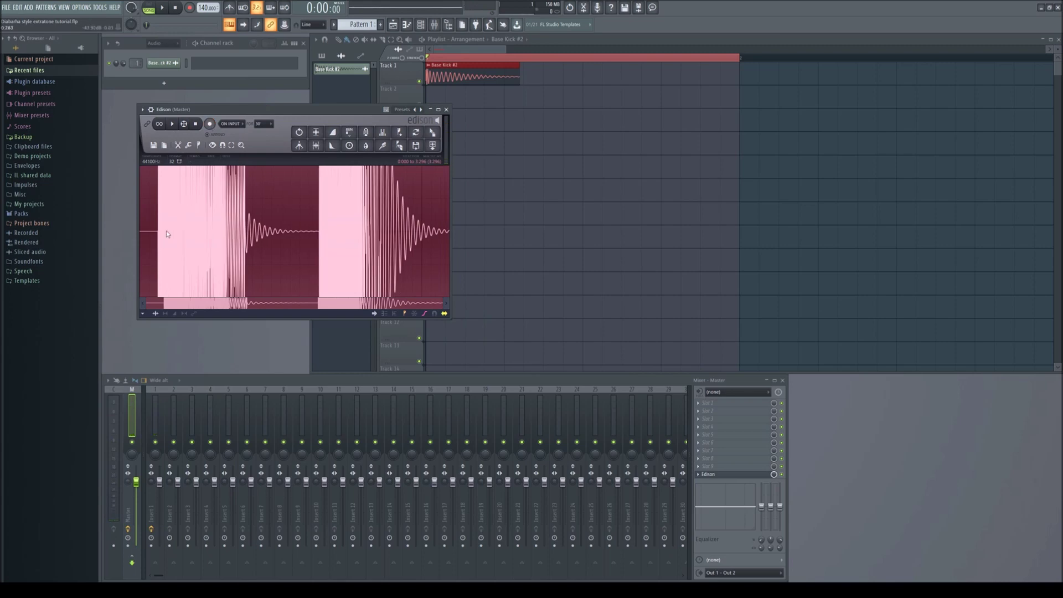
# Step: Delete the second kick from the Edison recording, trim the leading silence, normalize the sample and play it back
pyautogui.click(316, 231)
pyautogui.press('Delete')
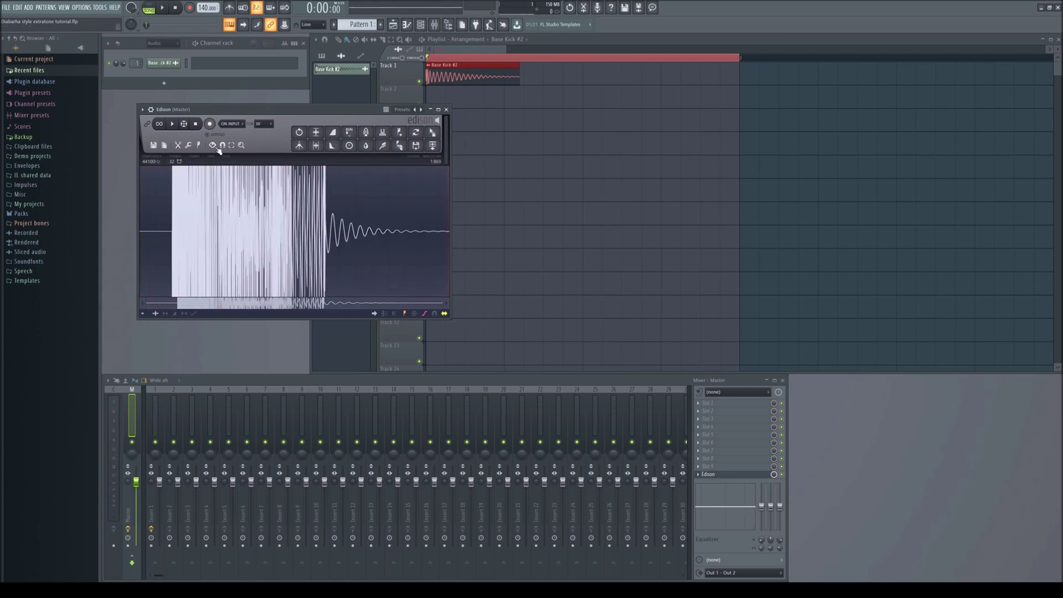
pyautogui.click(316, 145)
pyautogui.click(316, 133)
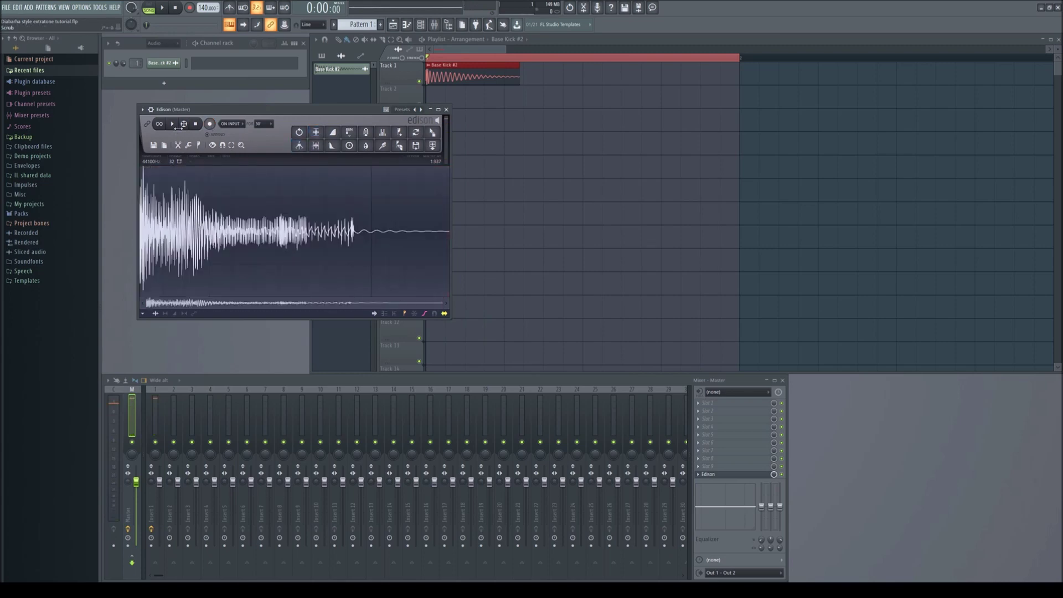
pyautogui.click(172, 124)
pyautogui.click(173, 124)
pyautogui.click(446, 109)
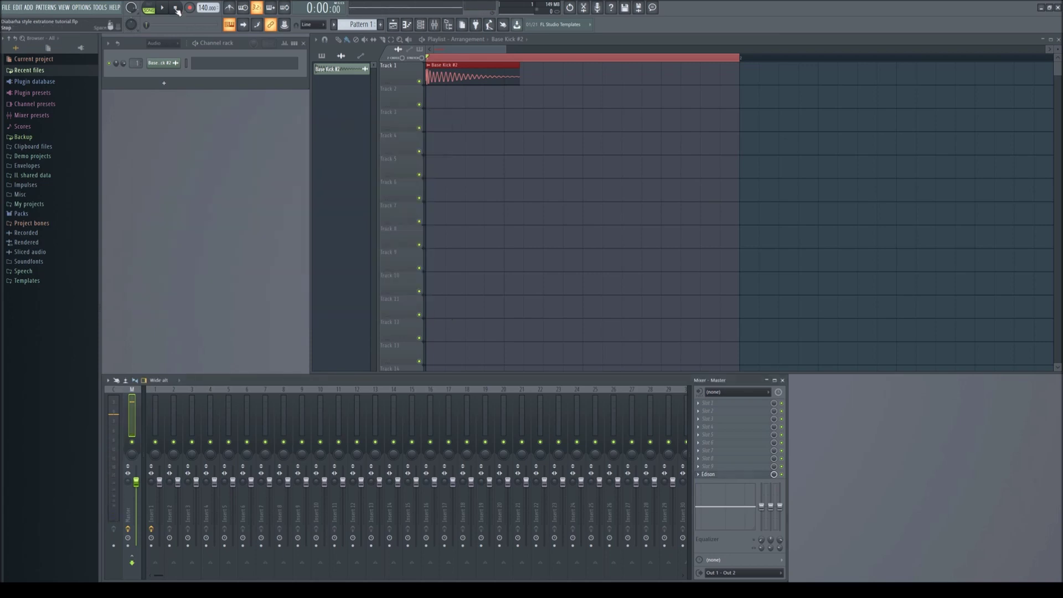
# Step: Send the Edison recording to the playlist as an audio clip, mute Track 1 and audition the new clip
pyautogui.click(712, 476)
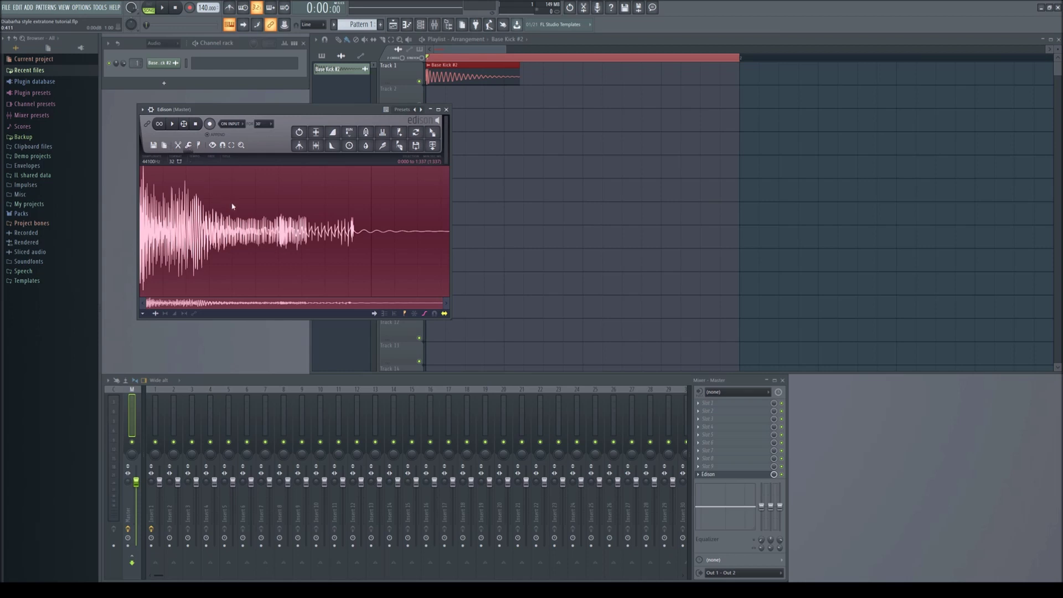
pyautogui.hotkey('shift', 'c')
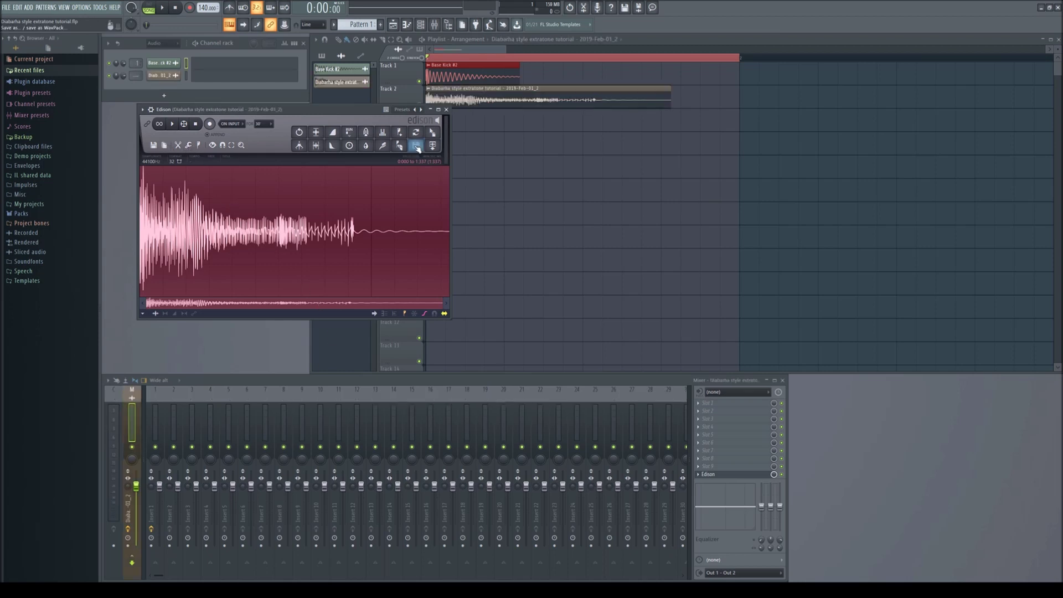
pyautogui.click(446, 110)
pyautogui.click(419, 81)
pyautogui.click(165, 9)
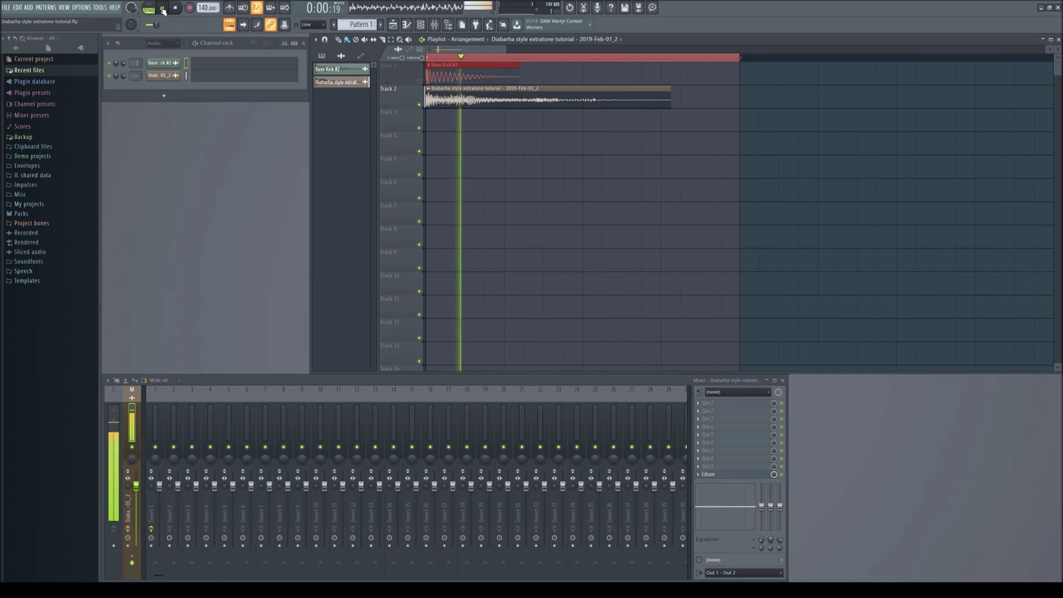
pyautogui.press('space')
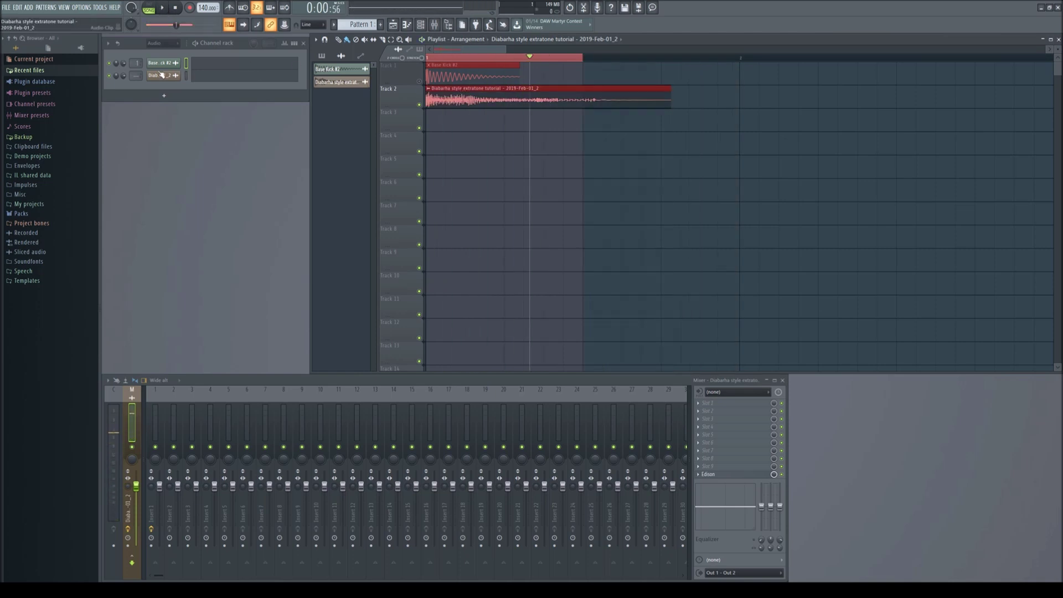
# Step: Route the recorded kick to mixer insert 2, add Fruity Parametric EQ 2 in slot 1 and boost band 4 during playback
pyautogui.scroll(2, 135, 75)
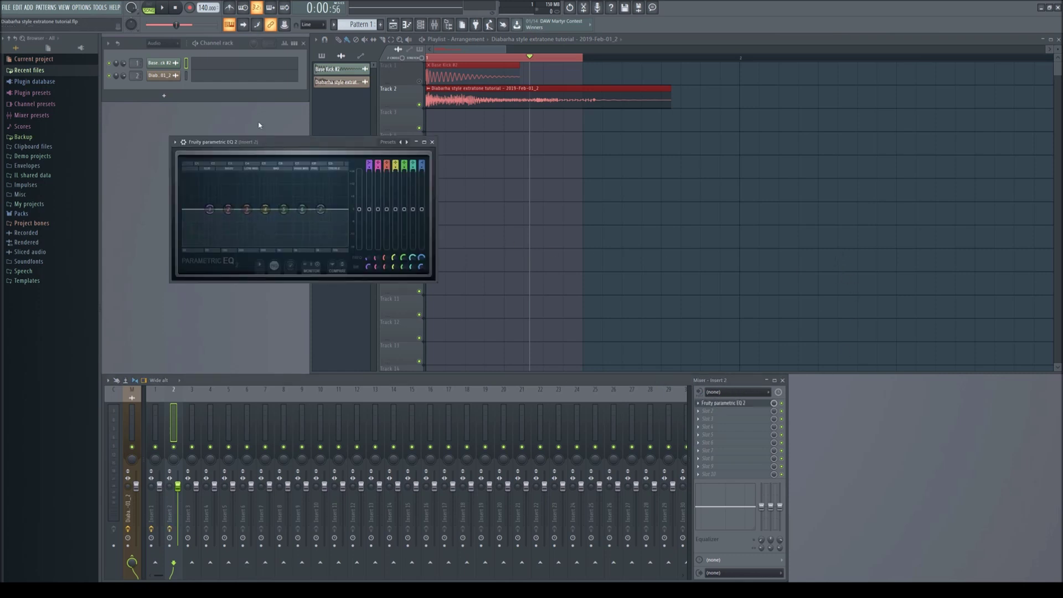
pyautogui.press('space')
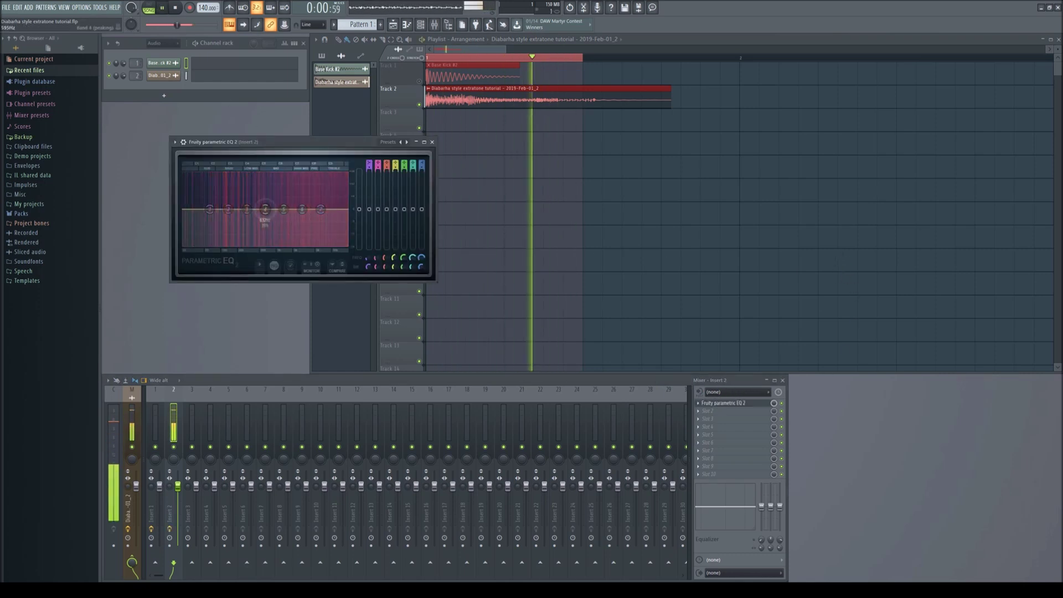
pyautogui.moveTo(265, 209); pyautogui.dragTo(289, 195)
pyautogui.click(431, 143)
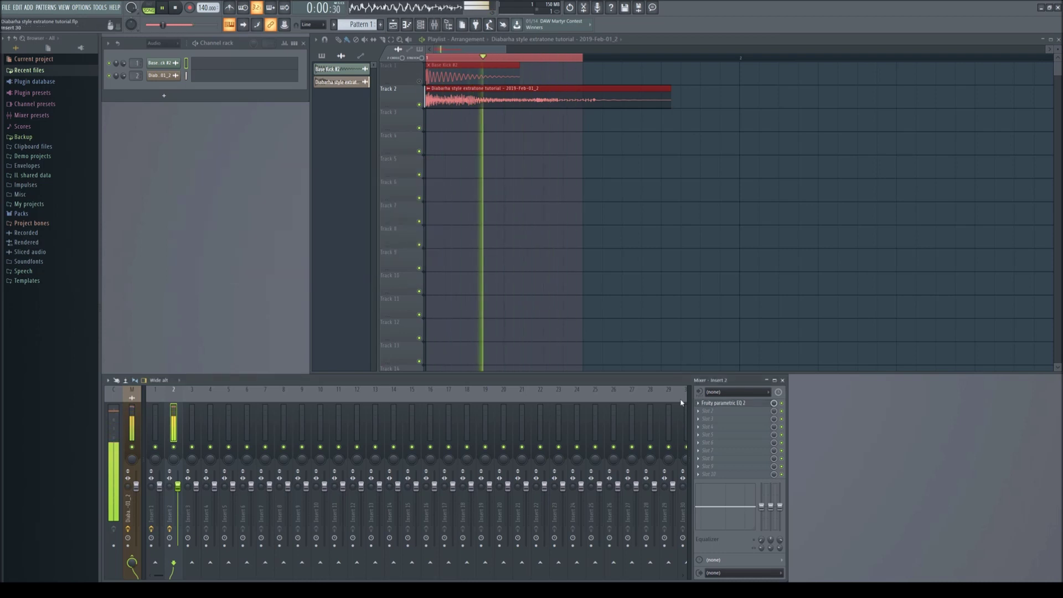
# Step: Add Fruity WaveShaper in slot 2 of insert 2 and bend its curve steeply upward while auditioning the kick
pyautogui.click(699, 411)
pyautogui.click(836, 166)
pyautogui.moveTo(244, 238); pyautogui.dragTo(243, 181)
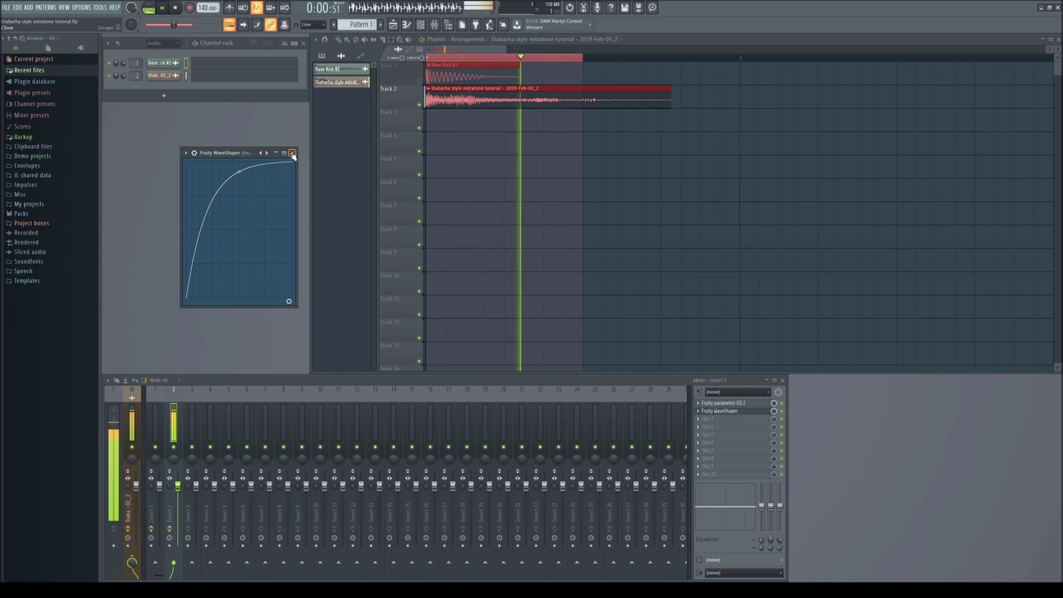
pyautogui.moveTo(239, 172); pyautogui.dragTo(239, 162)
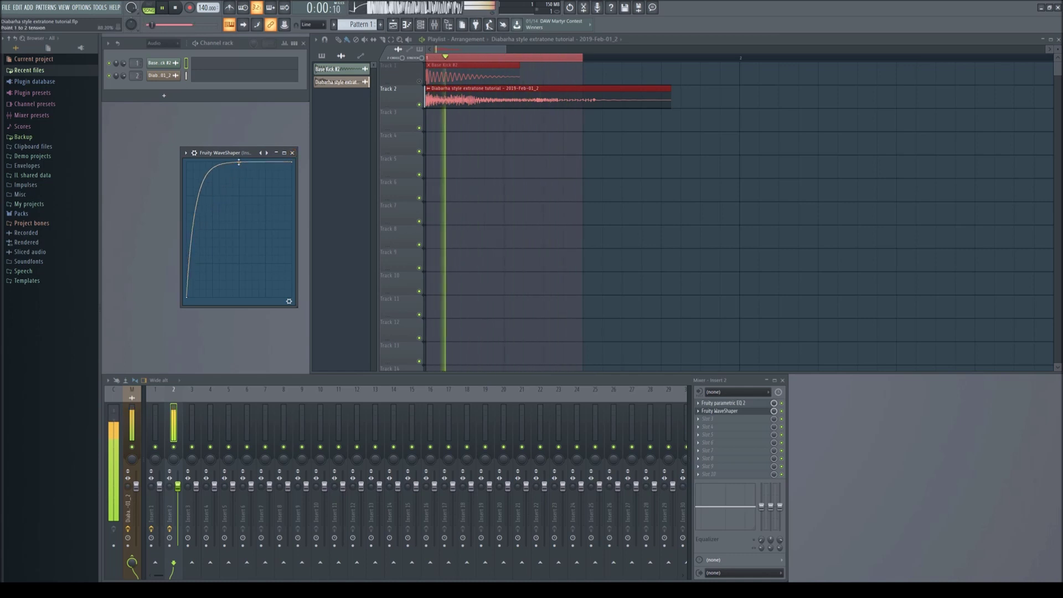
pyautogui.click(292, 152)
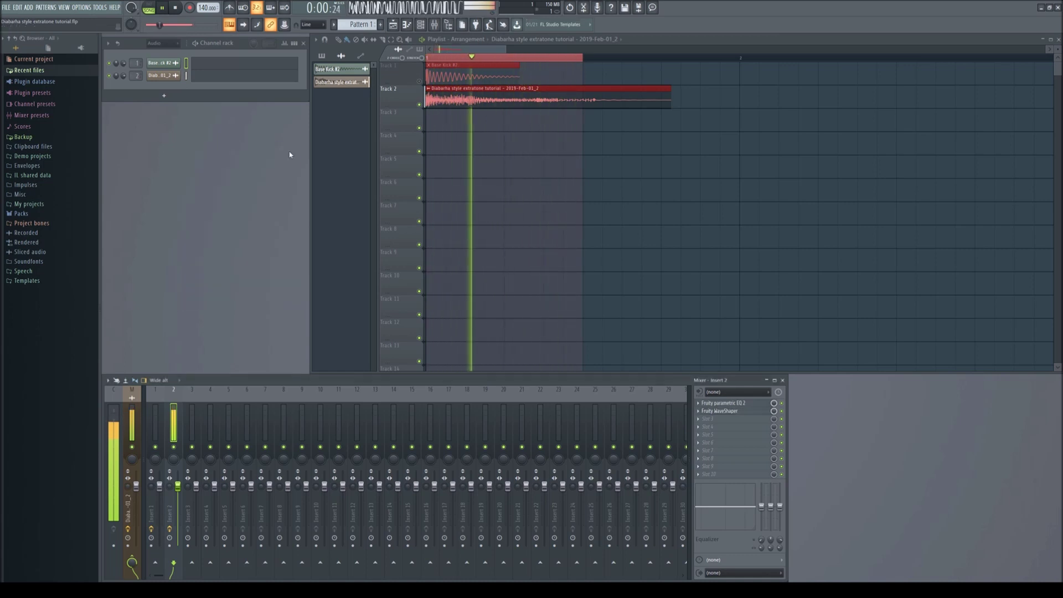
pyautogui.click(177, 9)
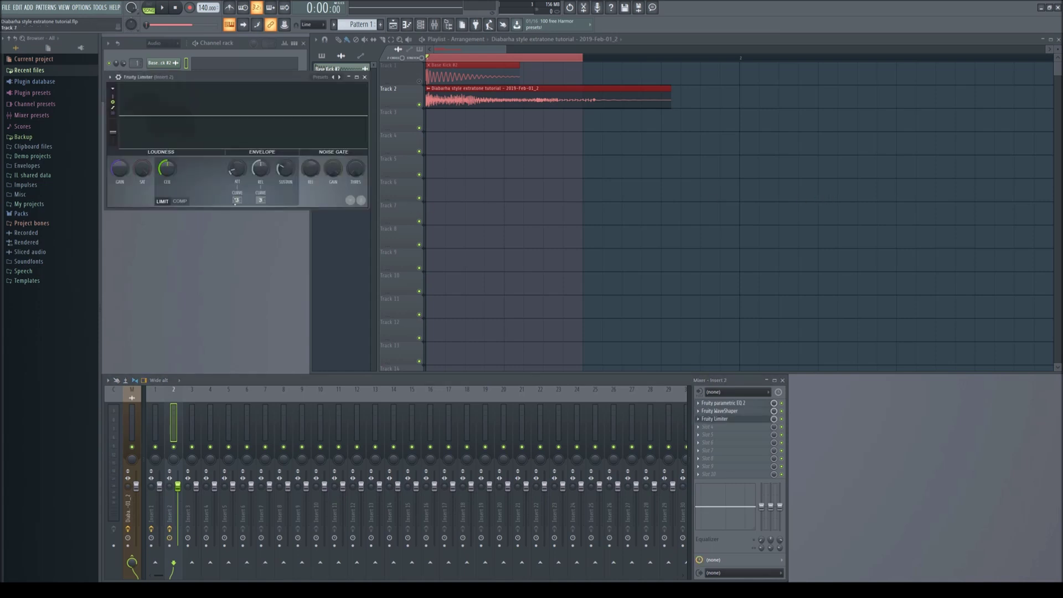
# Step: Switch the Fruity Limiter on insert 2 to compressor mode, loop a shorter opening part of the kick and adjust the compression threshold, knee and ratio
pyautogui.click(180, 201)
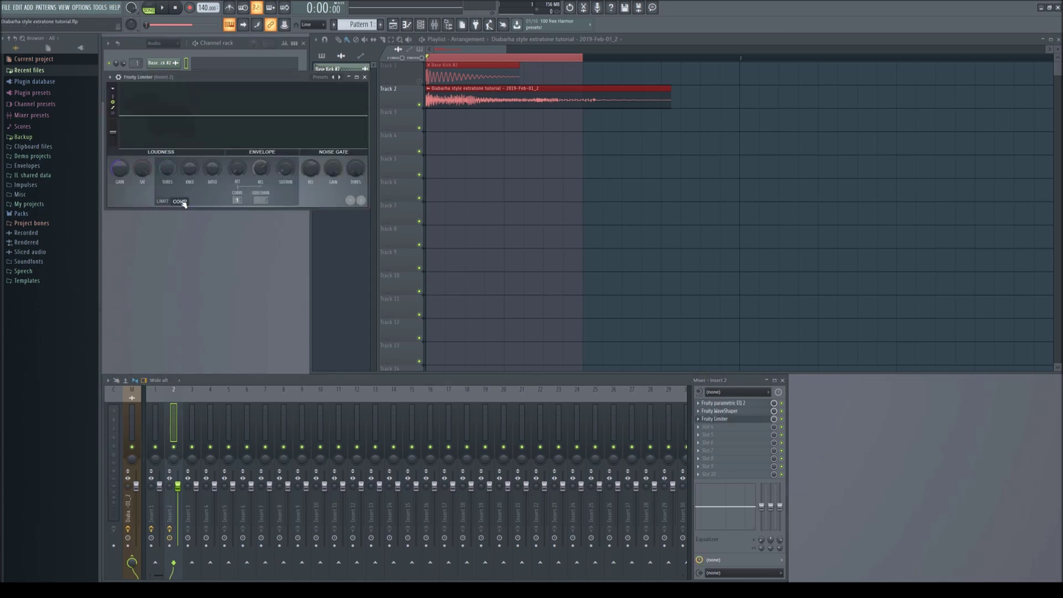
pyautogui.moveTo(173, 77); pyautogui.dragTo(163, 108)
pyautogui.press('space')
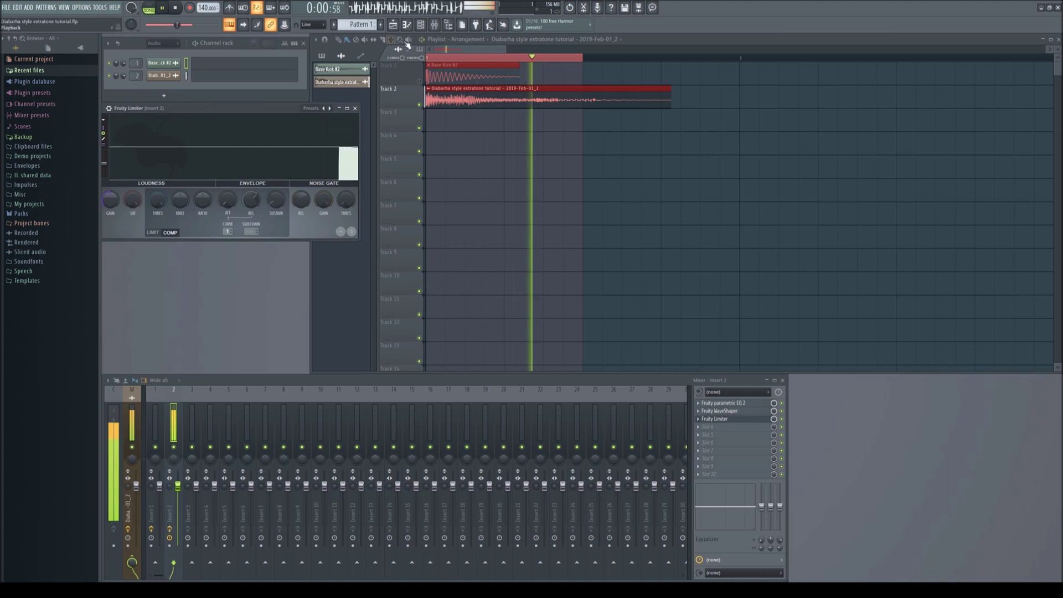
pyautogui.moveTo(581, 58); pyautogui.dragTo(503, 59)
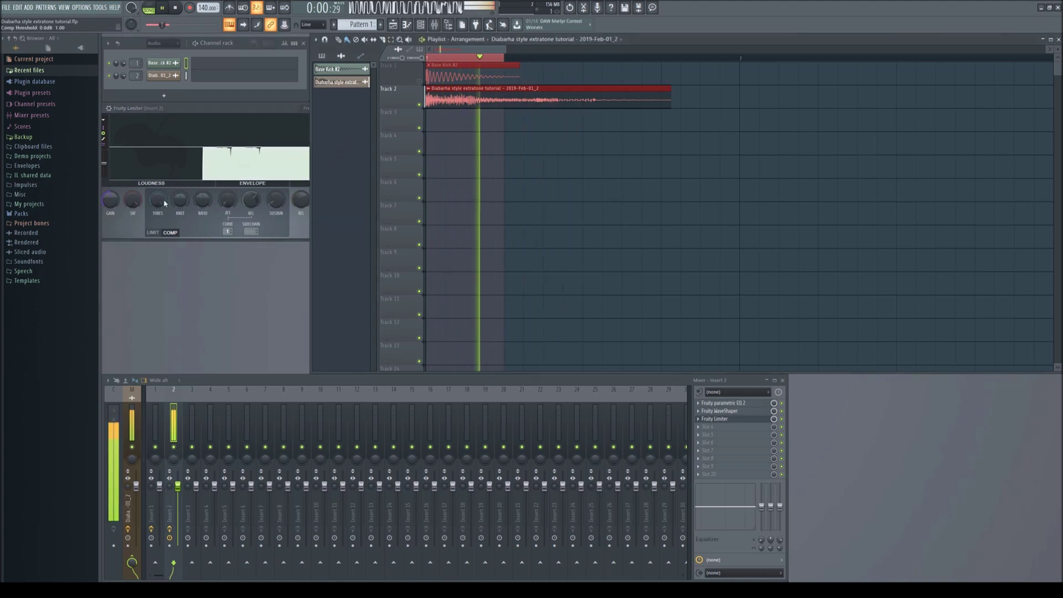
pyautogui.moveTo(157, 200); pyautogui.dragTo(228, 196)
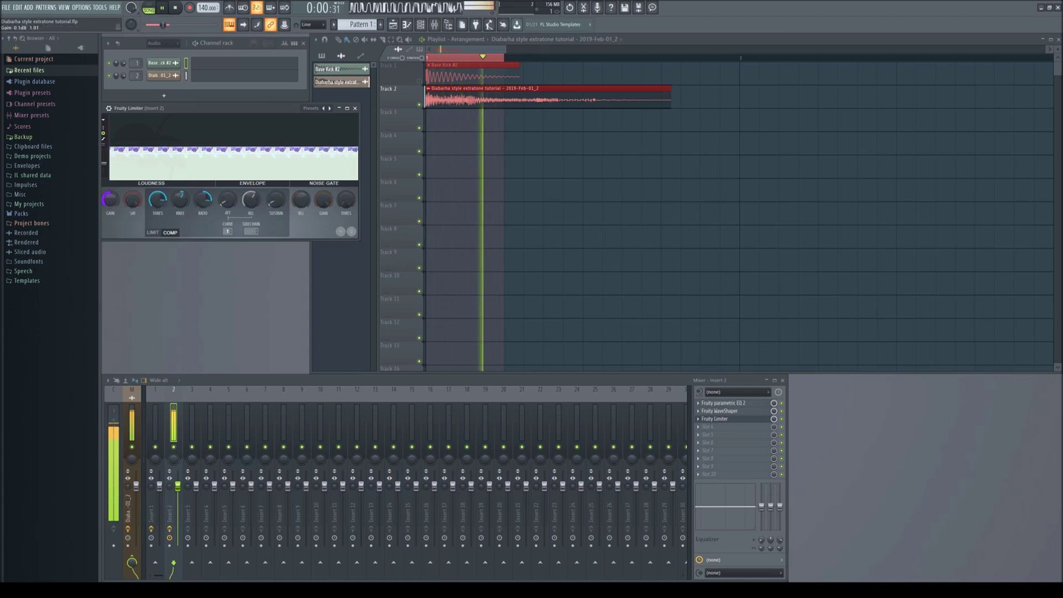
# Step: Refine the compressor threshold against the level display, raise the limiter gain to 2.0 dB and stop playback
pyautogui.click(106, 140)
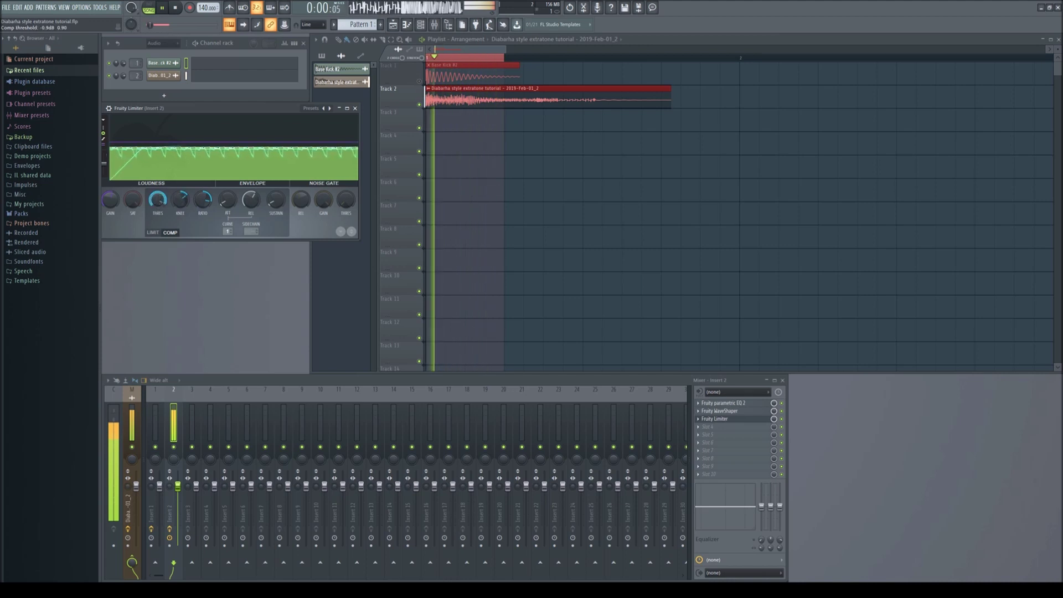
pyautogui.moveTo(157, 199); pyautogui.dragTo(158, 201)
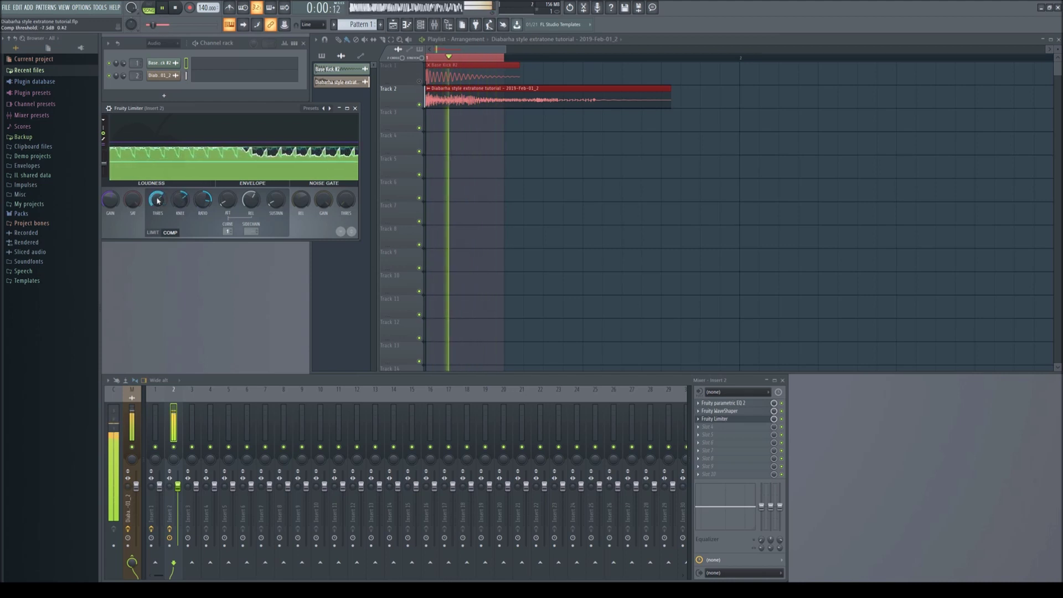
pyautogui.moveTo(111, 203); pyautogui.dragTo(112, 201)
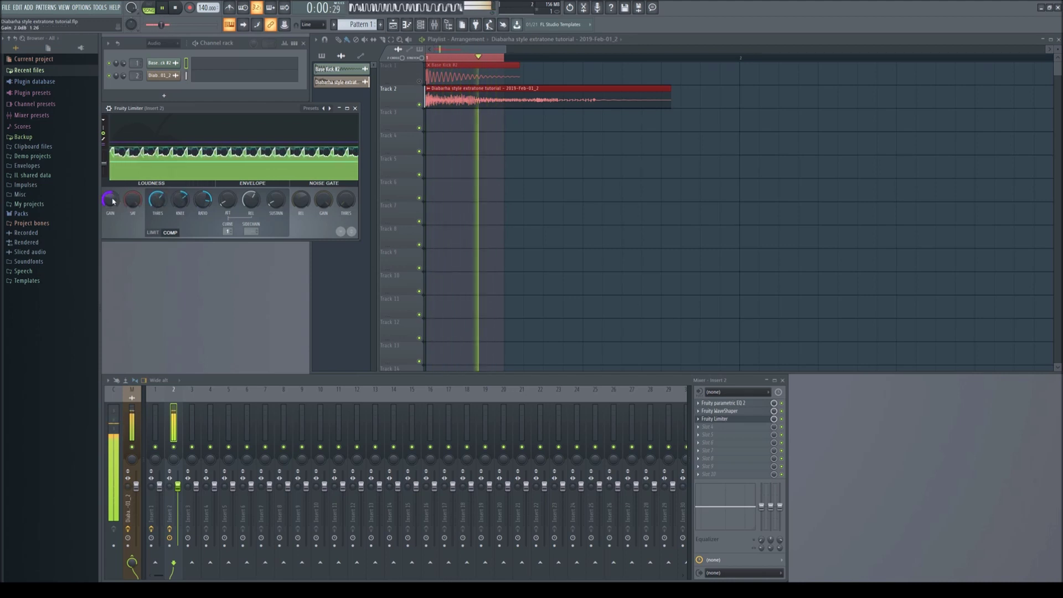
pyautogui.click(355, 108)
pyautogui.press('space')
# Step: Arm Edison on the master track, extend the playlist selection to bar 2 and record the processed kick
pyautogui.click(188, 419)
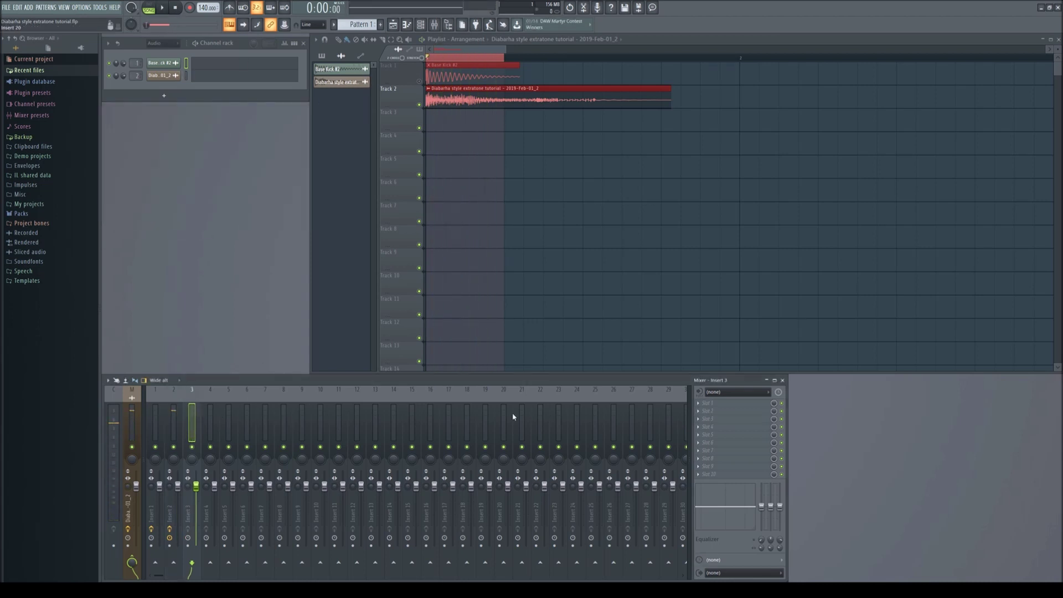
pyautogui.click(135, 416)
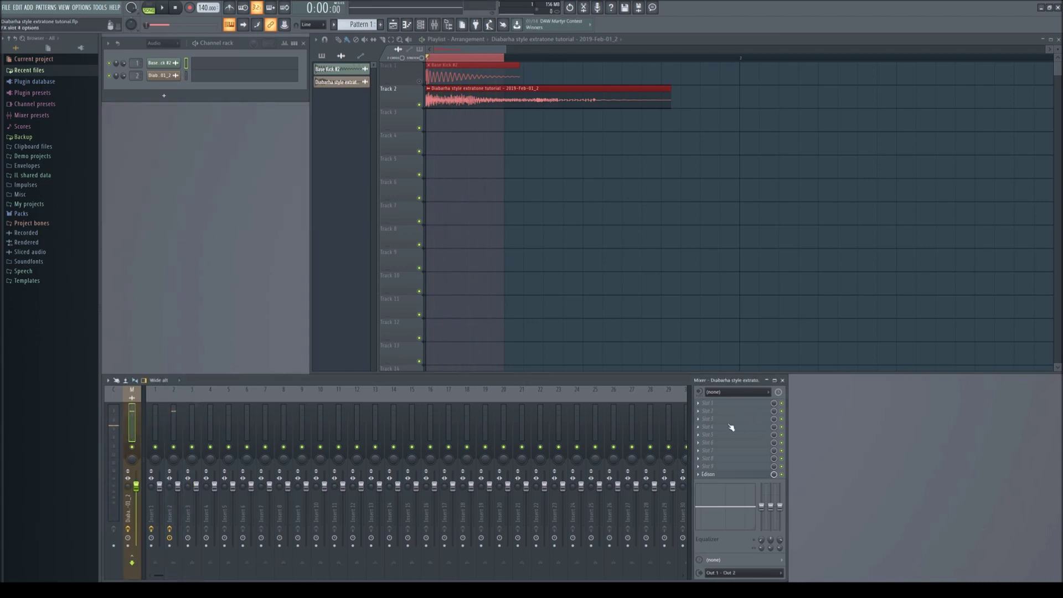
pyautogui.click(719, 474)
pyautogui.click(211, 145)
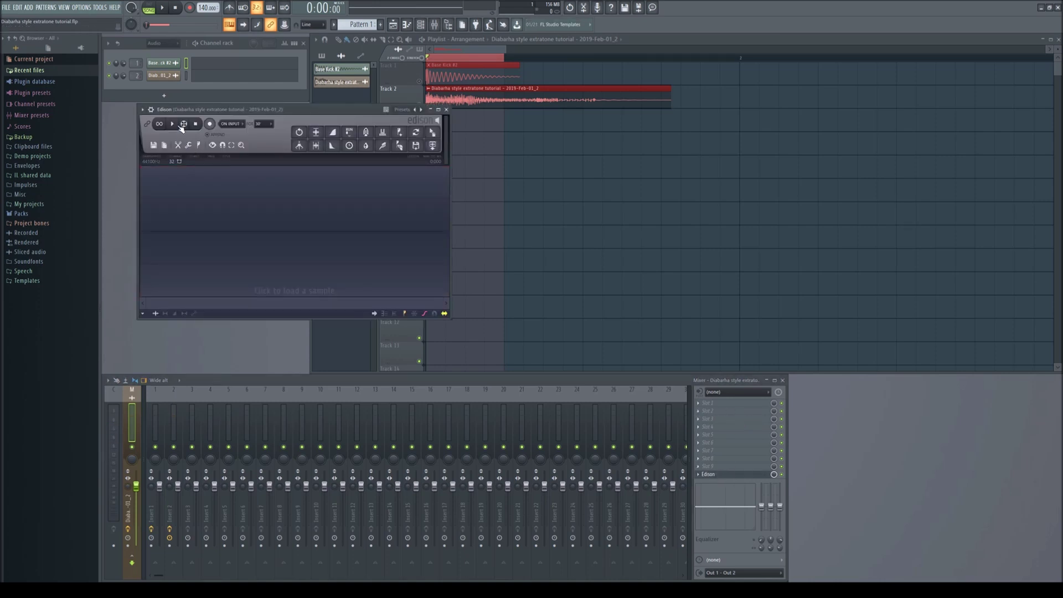
pyautogui.moveTo(504, 58); pyautogui.dragTo(739, 57)
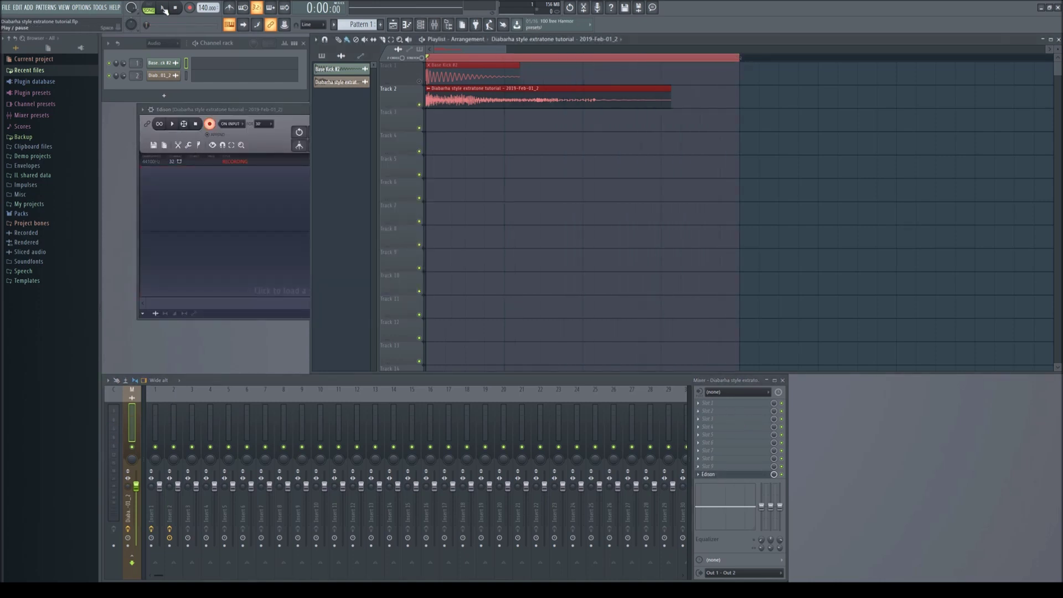
pyautogui.click(164, 10)
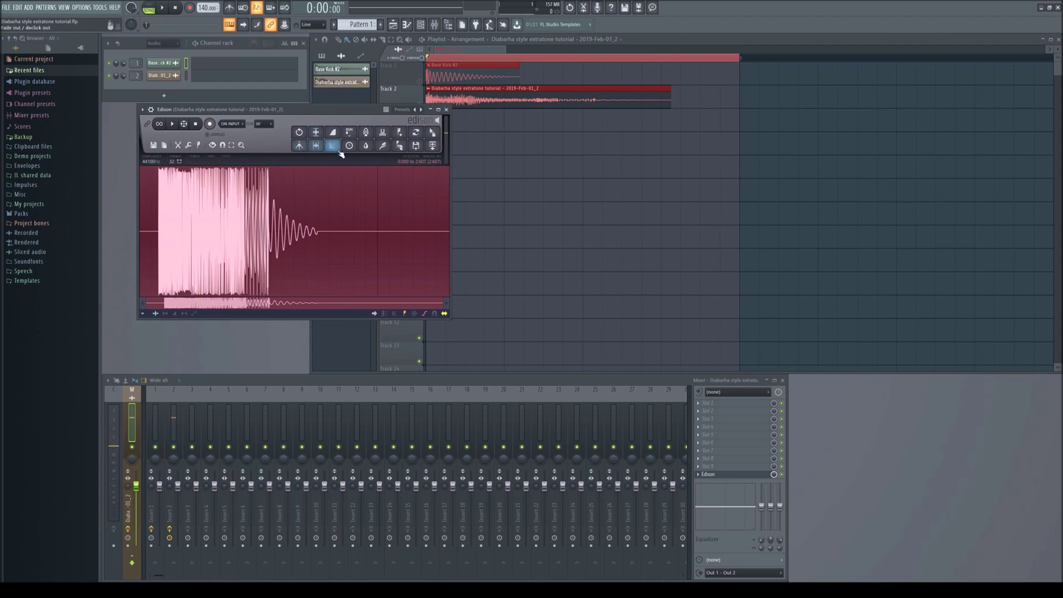
# Step: Trim the silence around the new Edison recording and send it to the playlist as an audio clip on Track 3
pyautogui.click(316, 132)
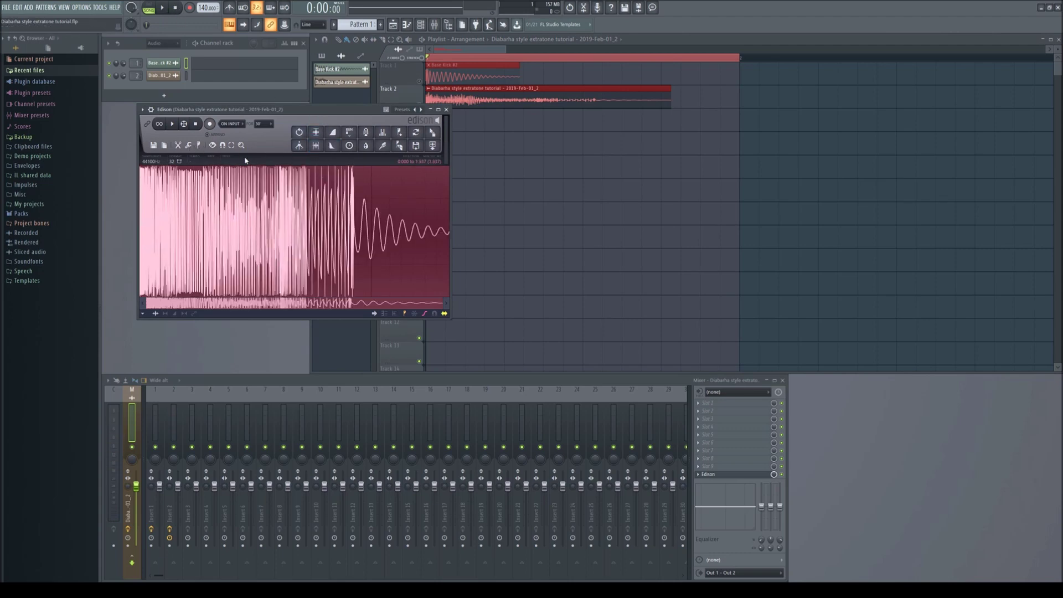
pyautogui.hotkey('shift', 'c')
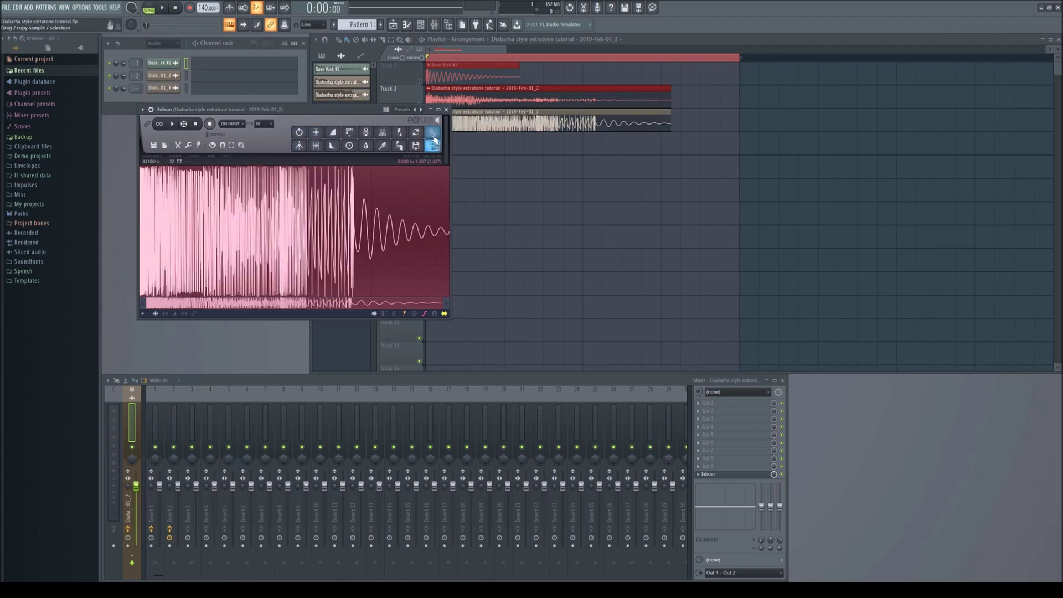
pyautogui.click(447, 109)
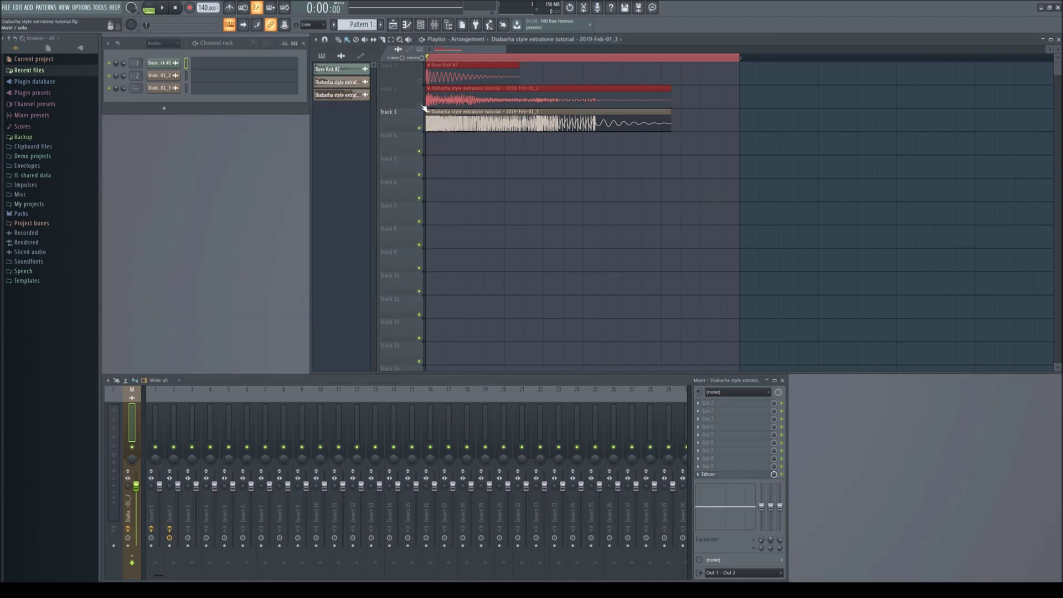
# Step: Audition the resampled clip with Track 2 muted and rename its channel to Kick
pyautogui.click(163, 8)
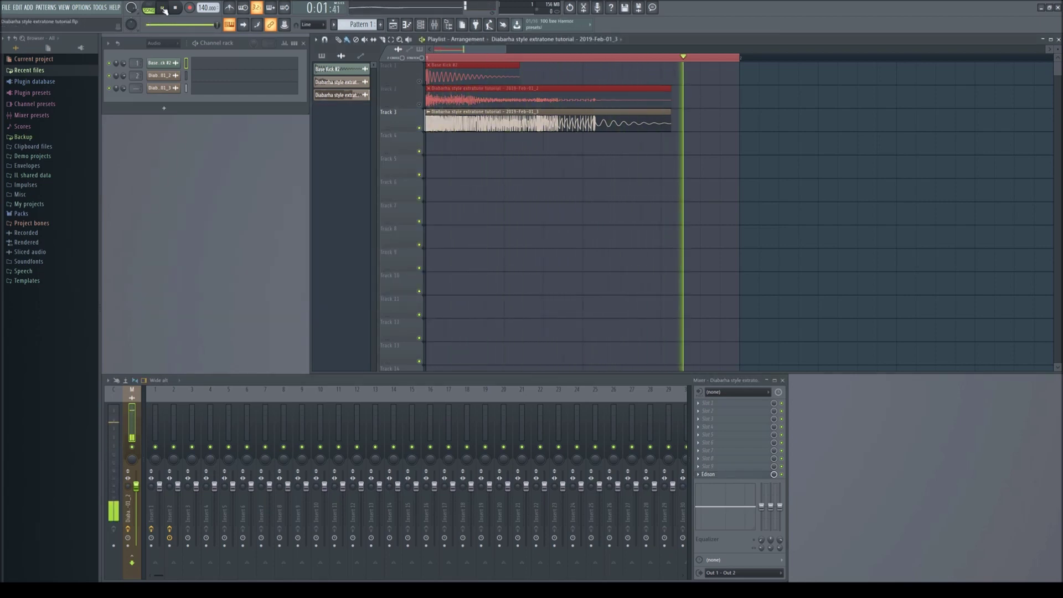
pyautogui.click(164, 9)
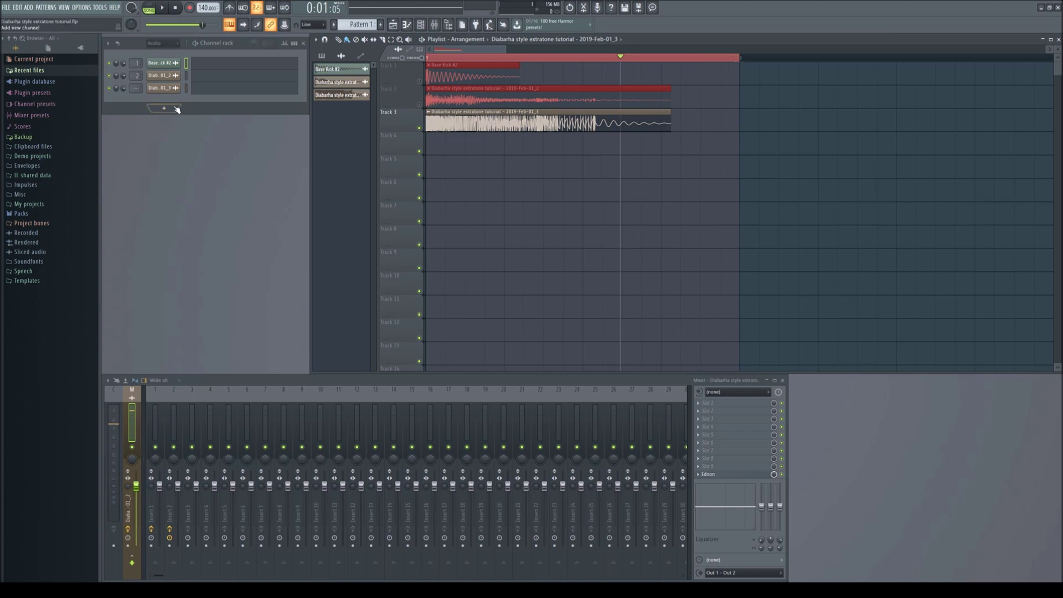
pyautogui.click(157, 89)
pyautogui.click(167, 92)
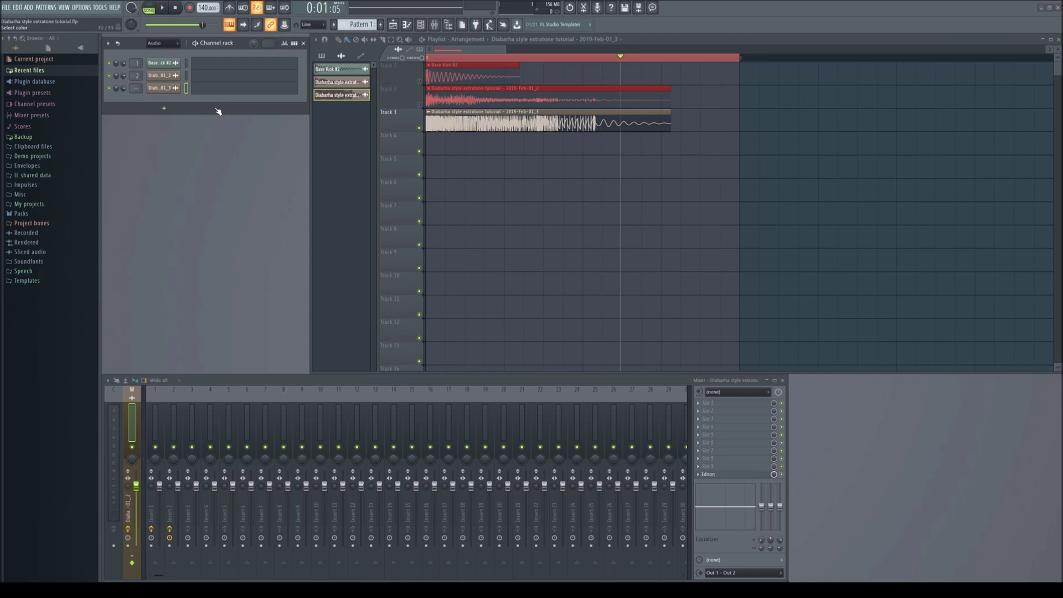
pyautogui.write('Kick')
pyautogui.press('Return')
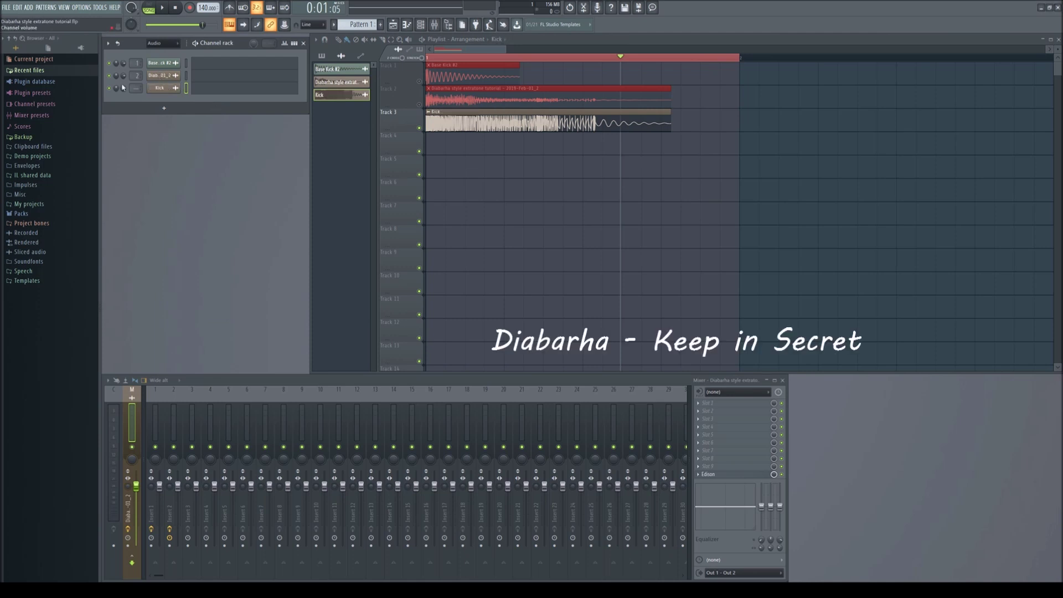
# Step: Clear the playlist time selection and route the Kick channel to mixer insert 3
pyautogui.click(176, 8)
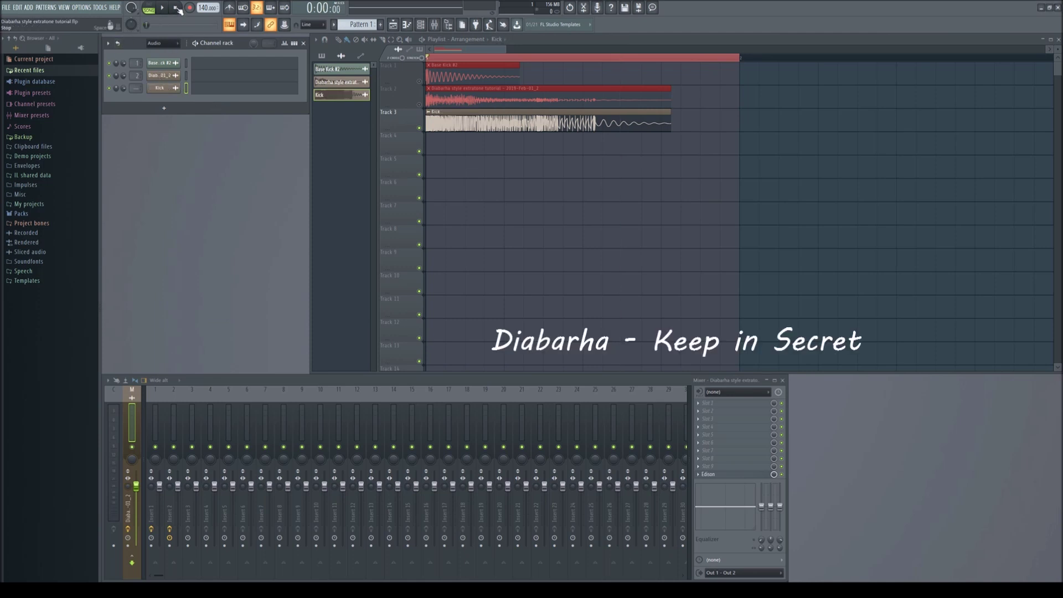
pyautogui.moveTo(698, 57); pyautogui.dragTo(413, 64)
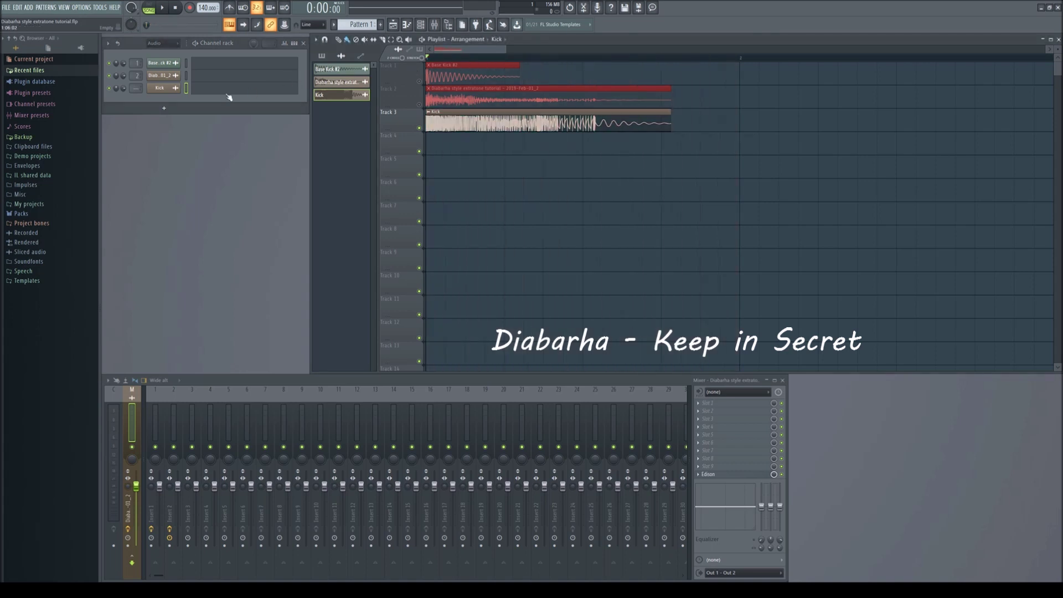
pyautogui.scroll(3, 136, 91)
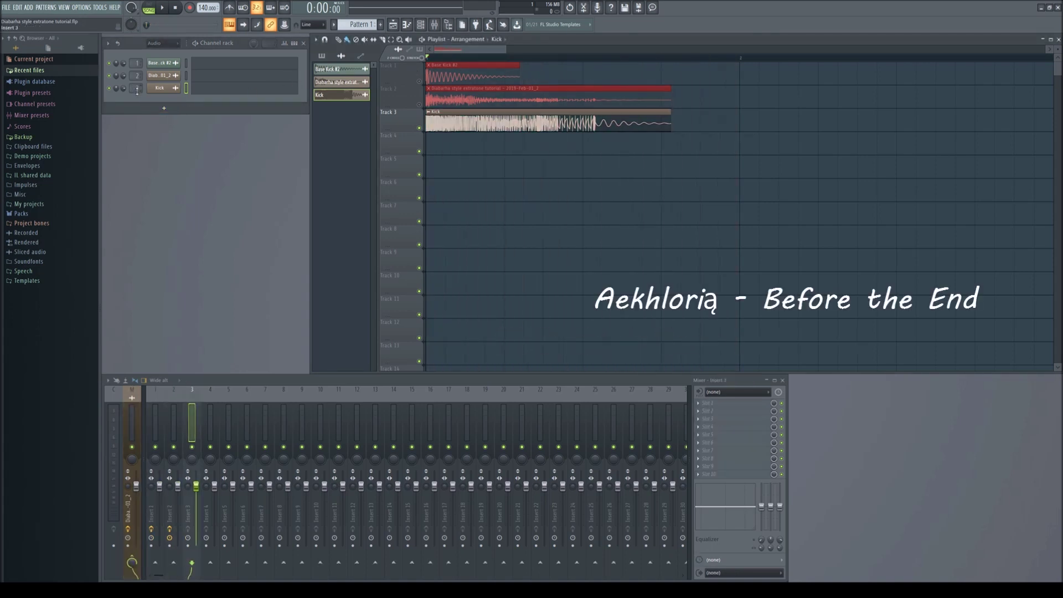
# Step: Delete the two older muted kick clips, move the Kick clip to Track 1 and unmute that track
pyautogui.rightClick(637, 98)
pyautogui.rightClick(499, 78)
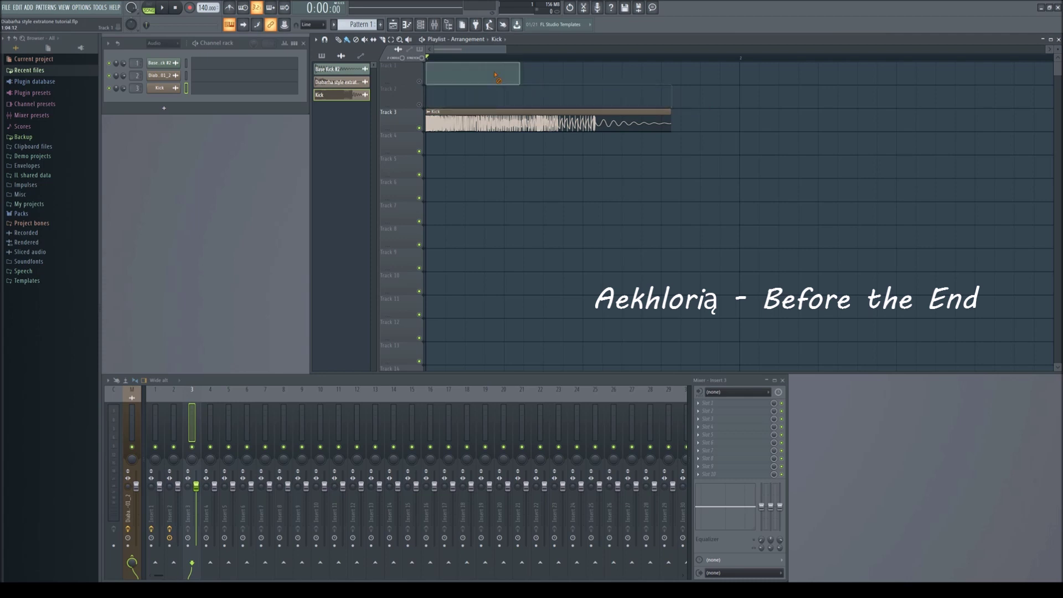
pyautogui.moveTo(450, 126); pyautogui.dragTo(435, 73)
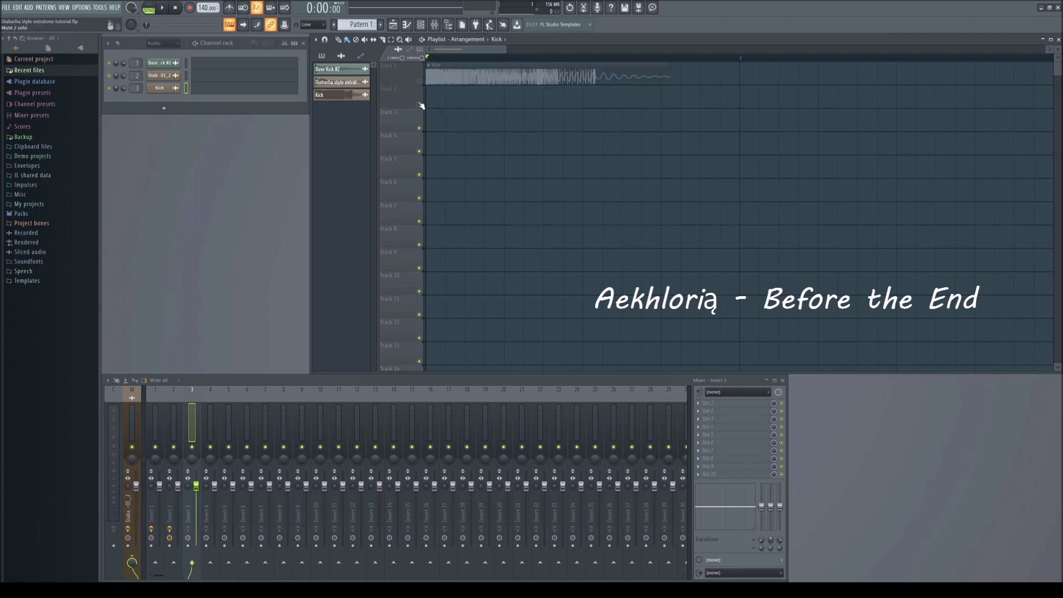
pyautogui.click(419, 81)
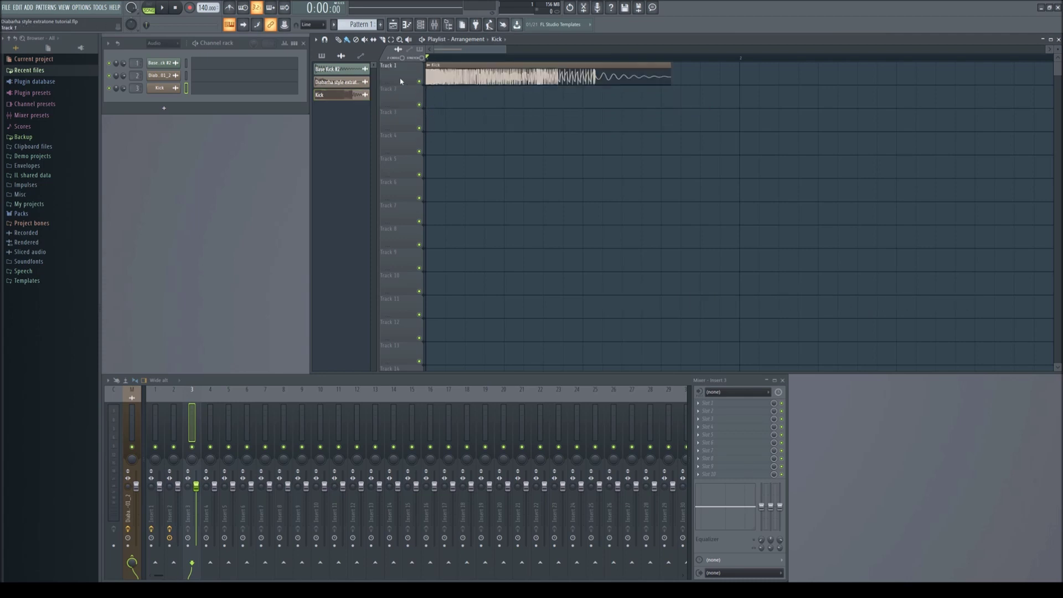
# Step: Audition the Kick clip, return the playhead to the start and set the project tempo to 480 BPM
pyautogui.click(164, 9)
pyautogui.click(164, 10)
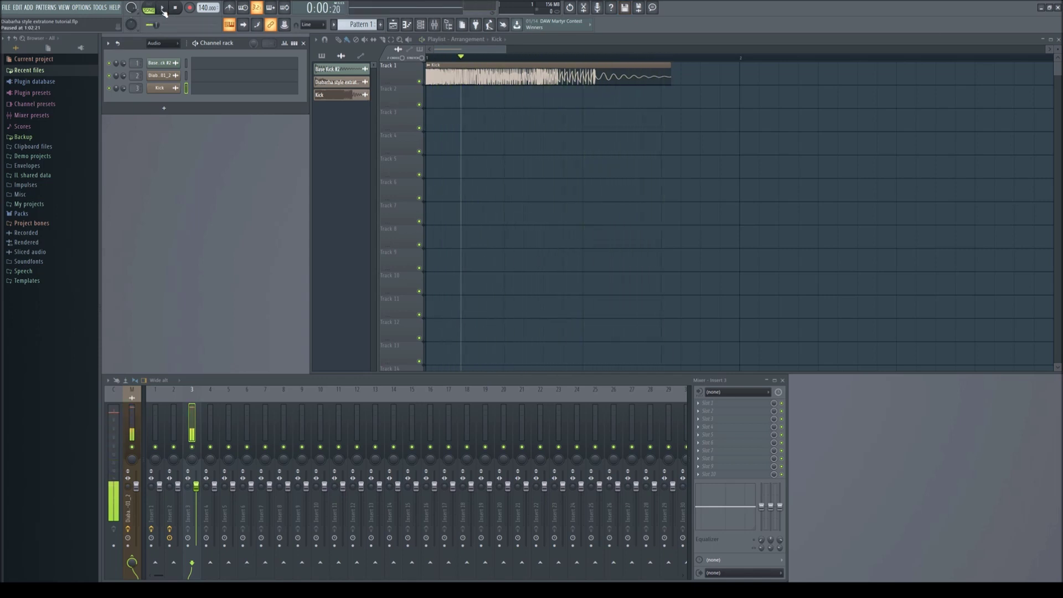
pyautogui.moveTo(463, 59); pyautogui.dragTo(424, 57)
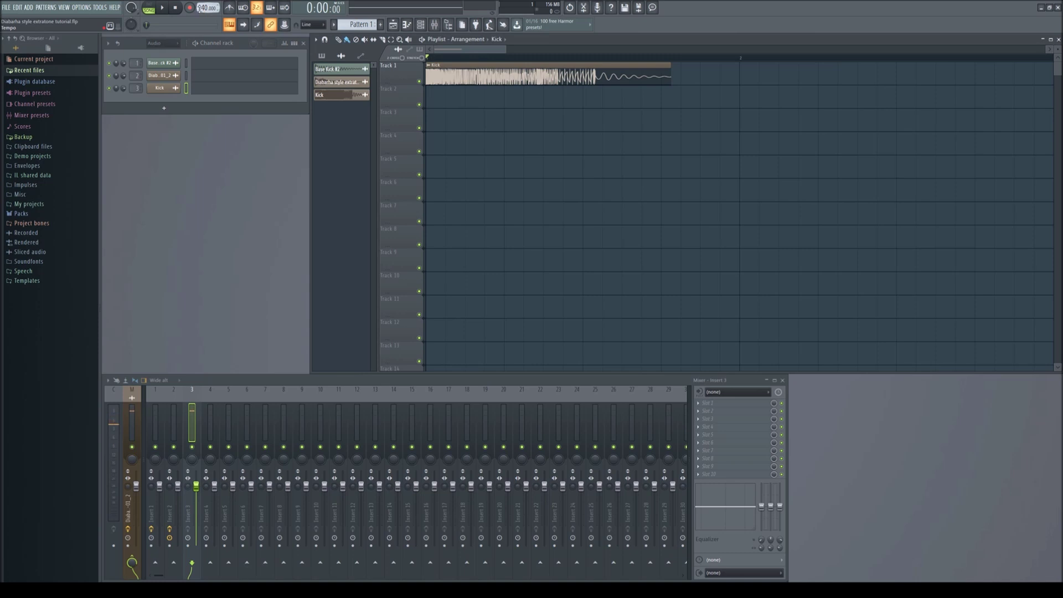
pyautogui.moveTo(200, 8); pyautogui.dragTo(208, 1)
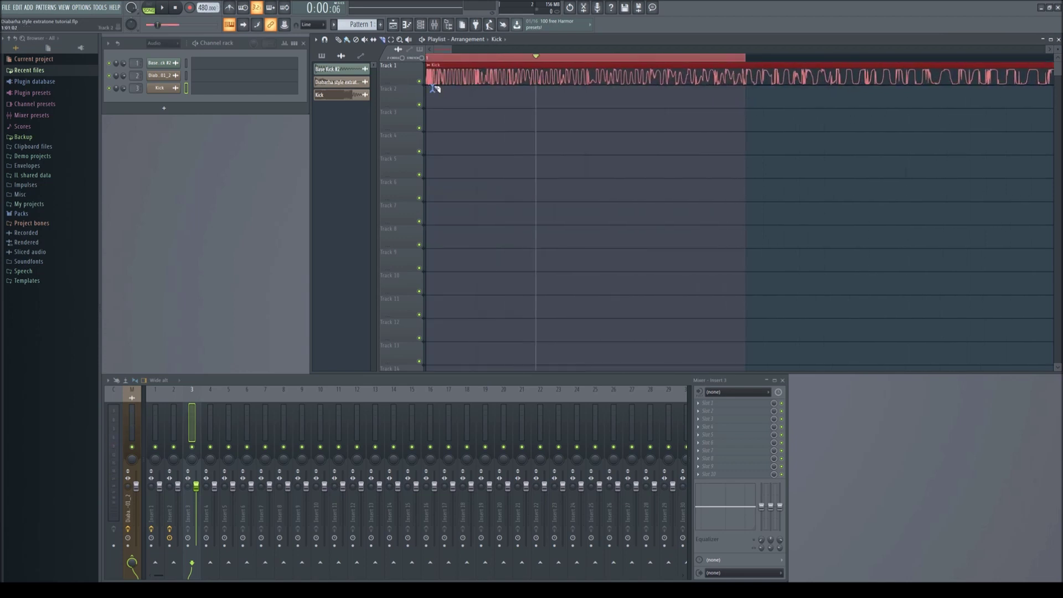
# Step: Cut the Kick clip down to a very short slice, repeat it across the loop selection on Track 1 and audition it
pyautogui.moveTo(433, 90); pyautogui.dragTo(434, 64)
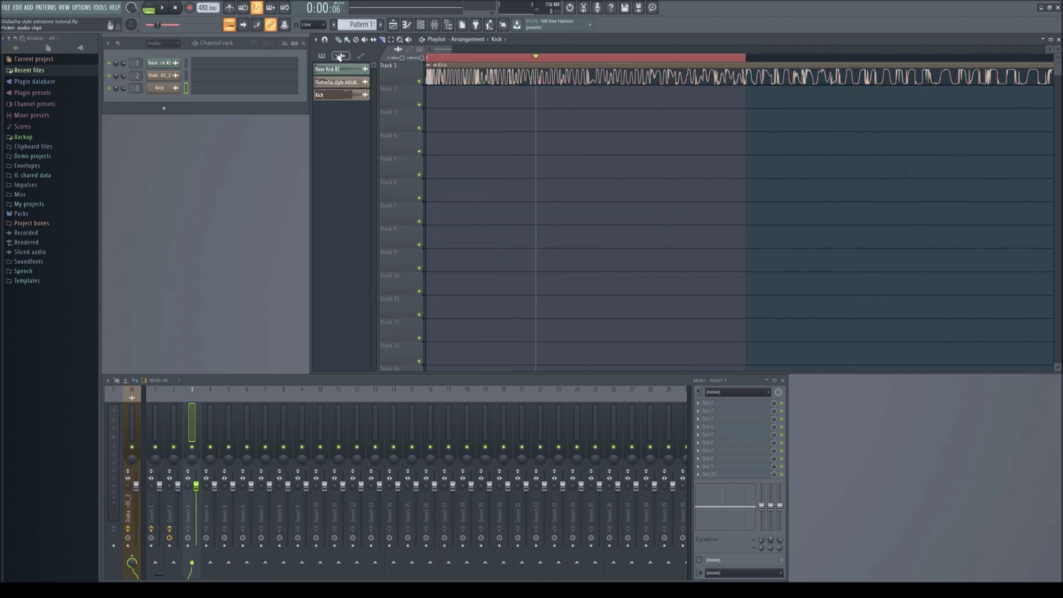
pyautogui.rightClick(497, 81)
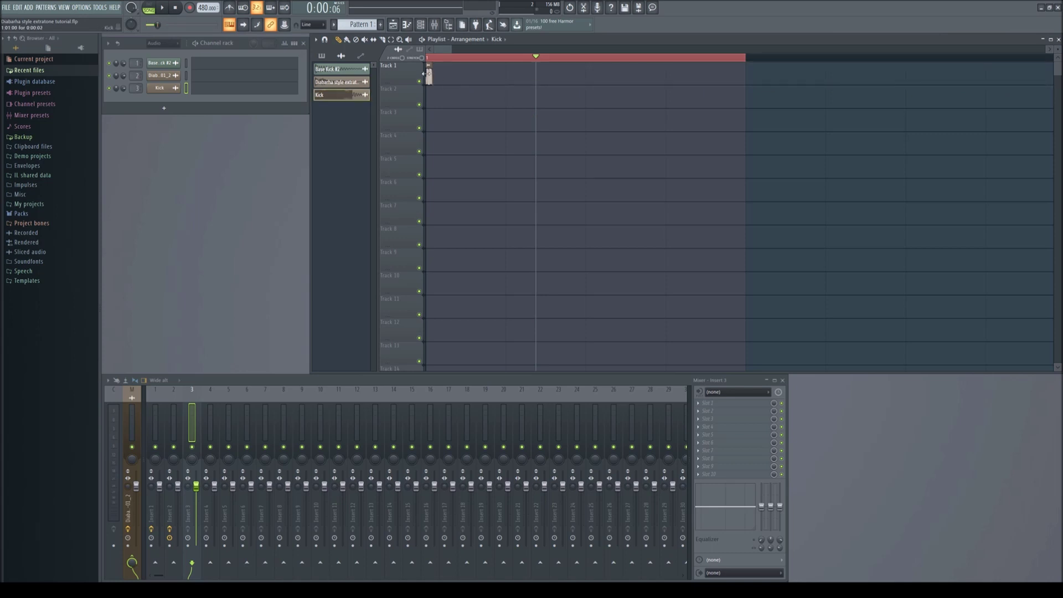
pyautogui.moveTo(437, 78); pyautogui.dragTo(745, 78)
pyautogui.click(162, 7)
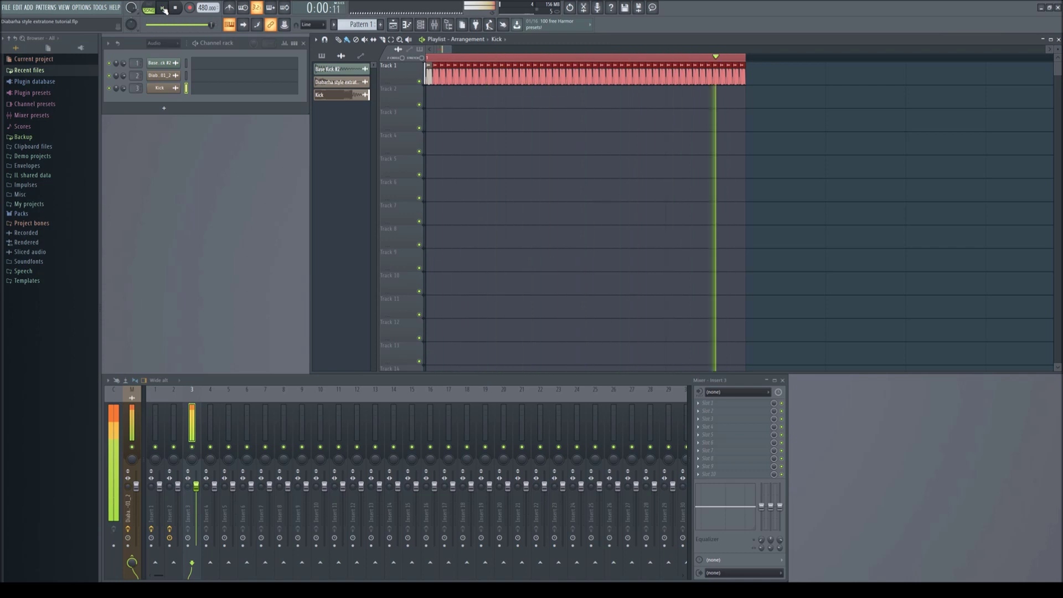
pyautogui.click(162, 8)
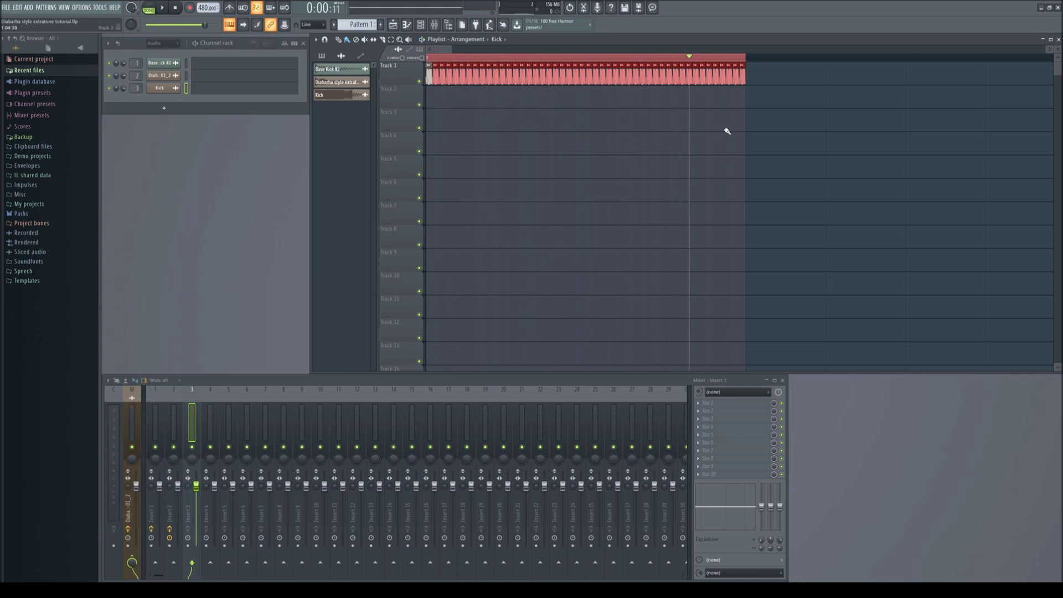
# Step: Replace the tiny slices with longer Kick slices, sixteen of them filling the loop selection on Track 1, and play them back
pyautogui.moveTo(753, 80); pyautogui.dragTo(446, 88)
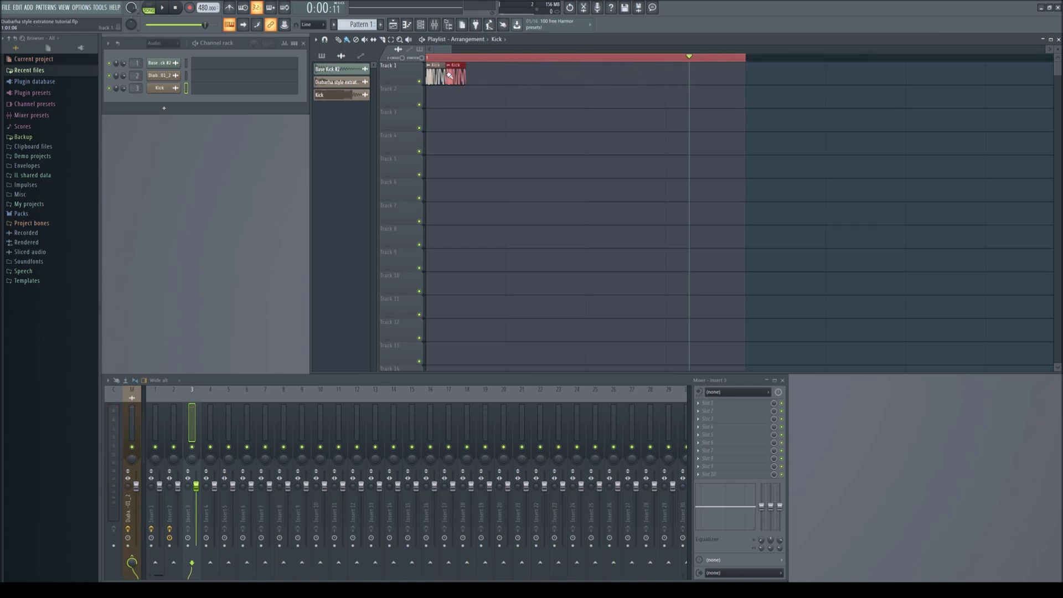
pyautogui.moveTo(450, 76); pyautogui.dragTo(685, 73)
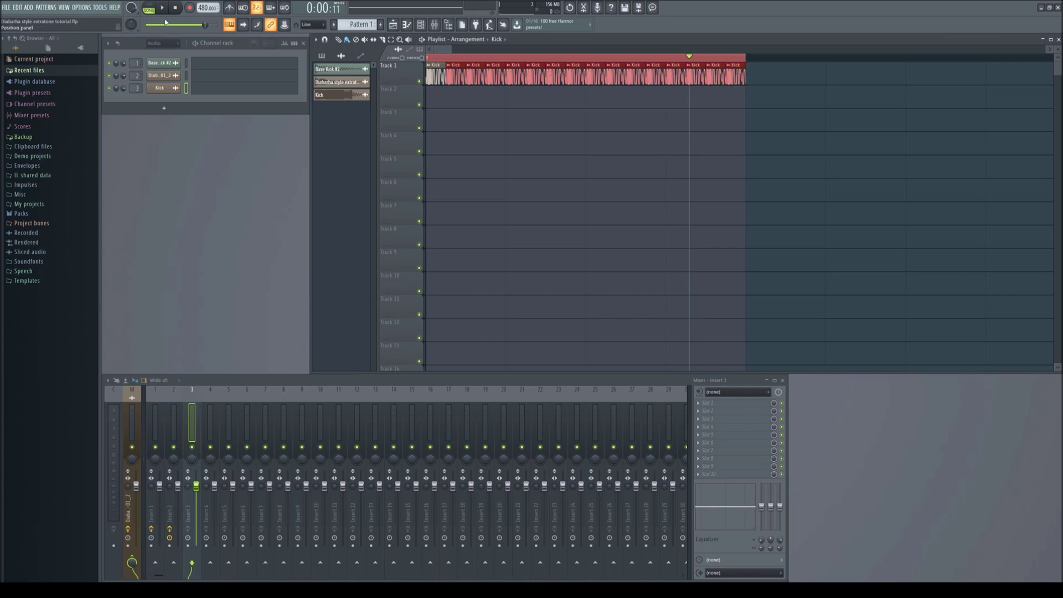
pyautogui.click(162, 8)
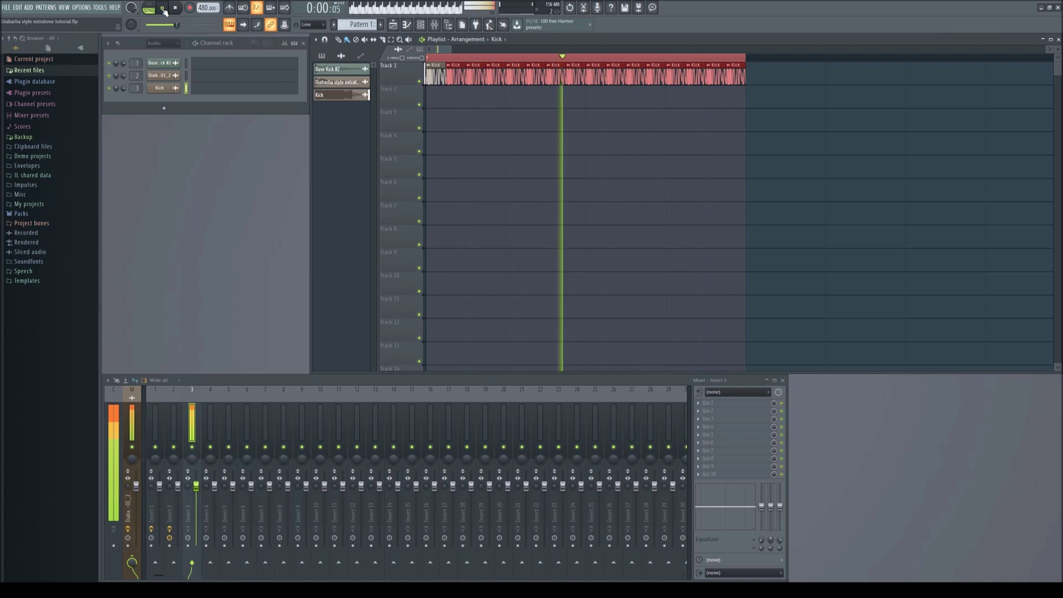
# Step: Add a Fruity Compressor to Insert 3 with threshold -13.4 dB, ratio 3.0:1 and gain about 5.9 dB, adjusting it during playback
pyautogui.click(162, 7)
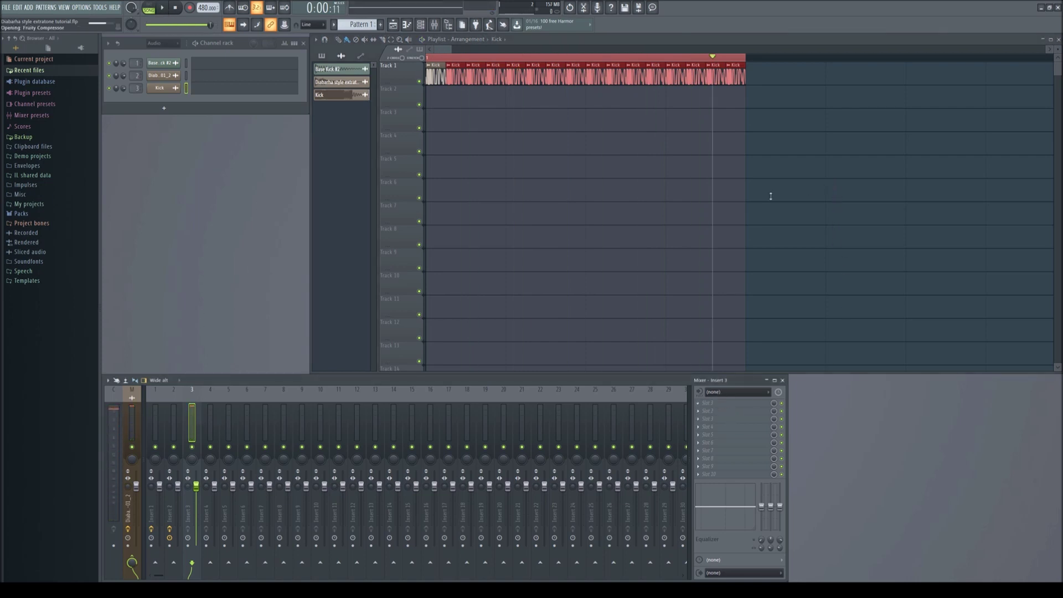
pyautogui.click(160, 9)
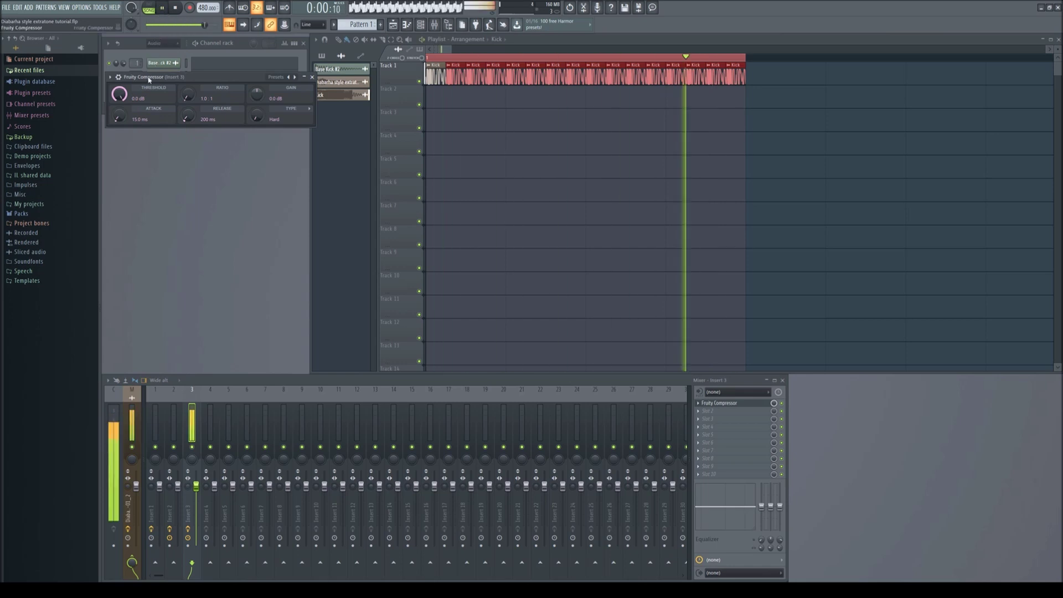
pyautogui.moveTo(119, 95); pyautogui.dragTo(119, 118)
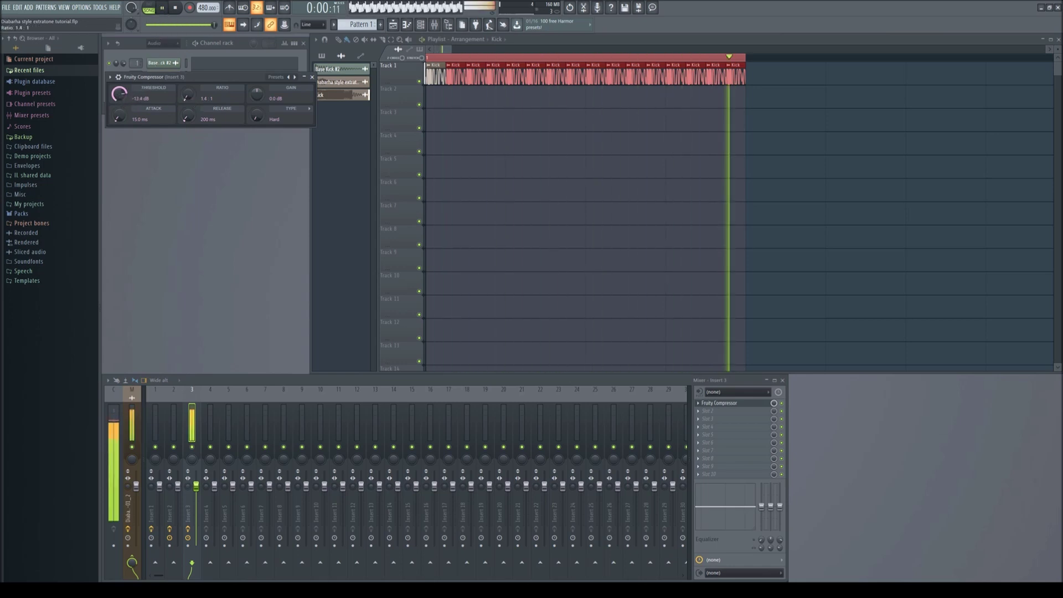
pyautogui.moveTo(188, 95); pyautogui.dragTo(188, 88)
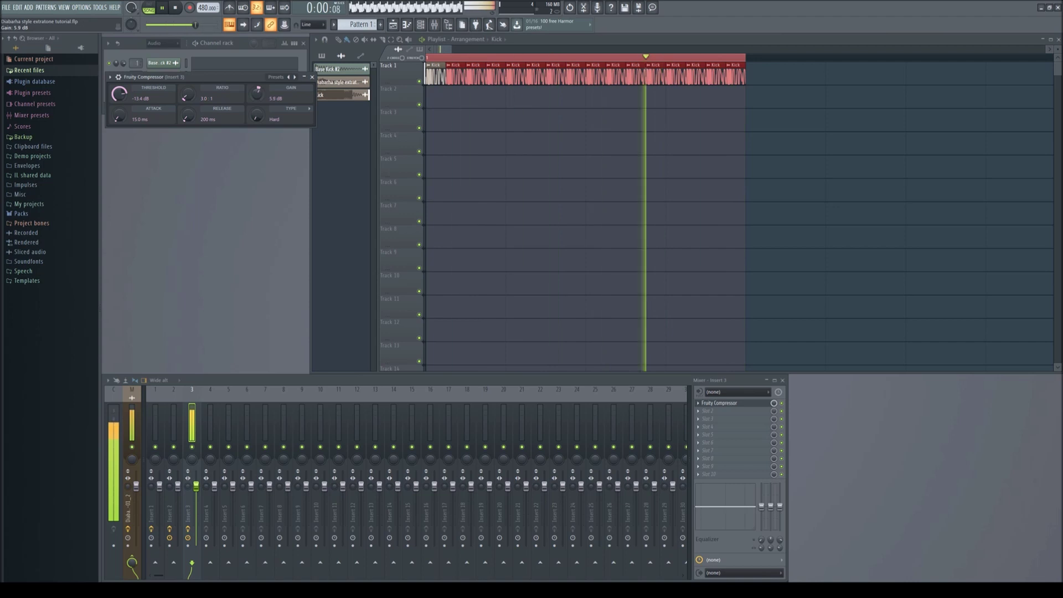
pyautogui.click(311, 77)
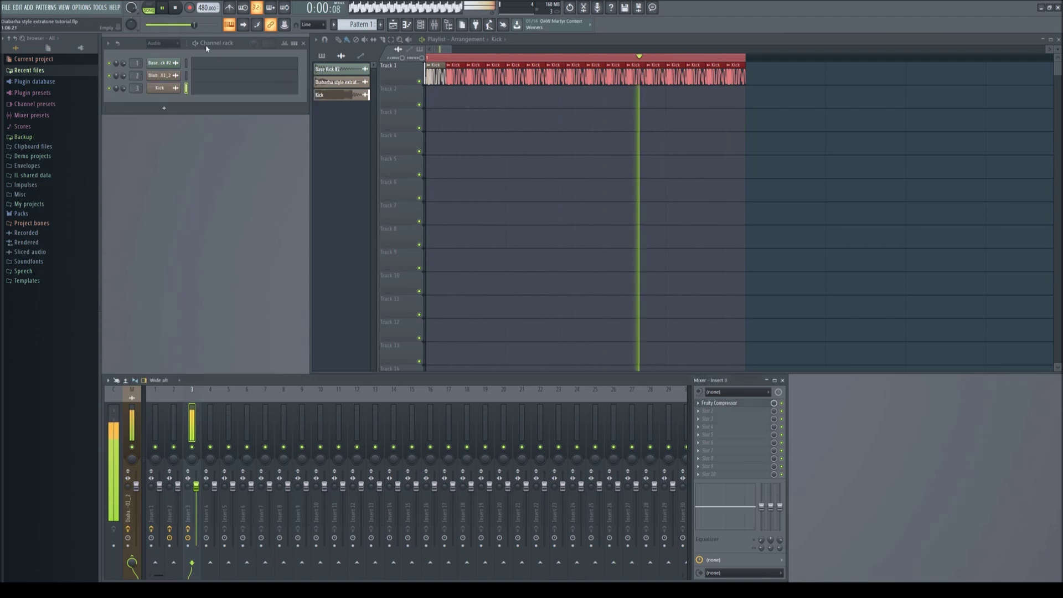
pyautogui.click(176, 8)
# Step: Clear the old sample from Edison on the master track and record the playback of the compressed kick sequence into it
pyautogui.scroll(-3, 570, 189)
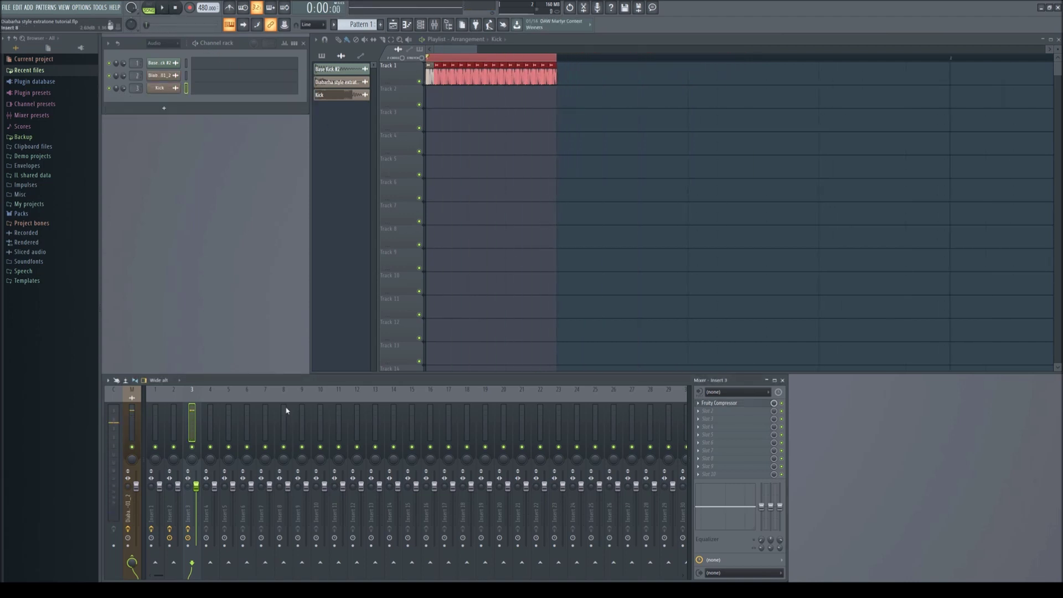
pyautogui.click(704, 473)
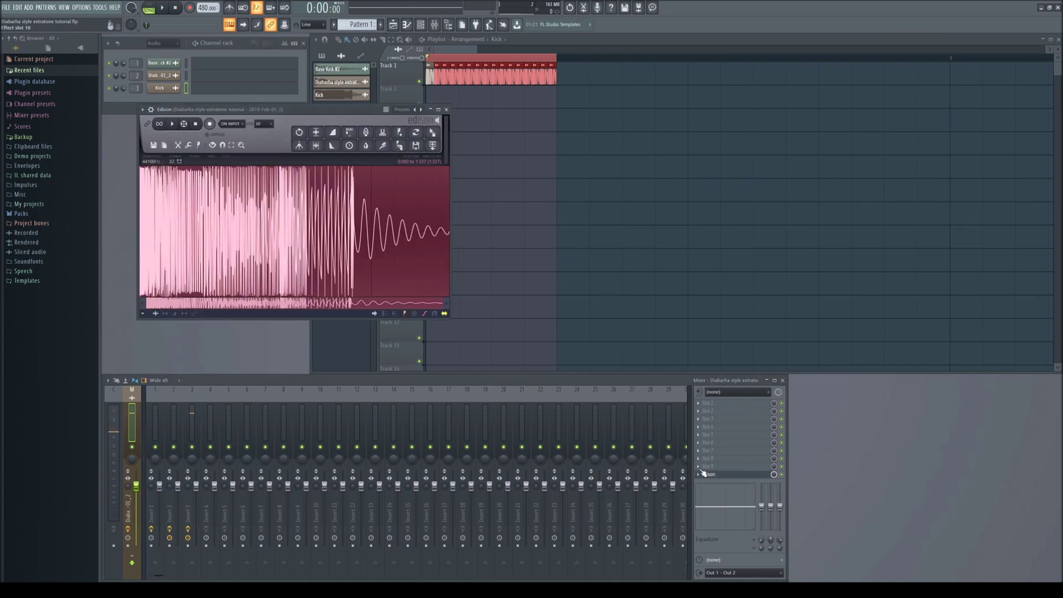
pyautogui.press('Delete')
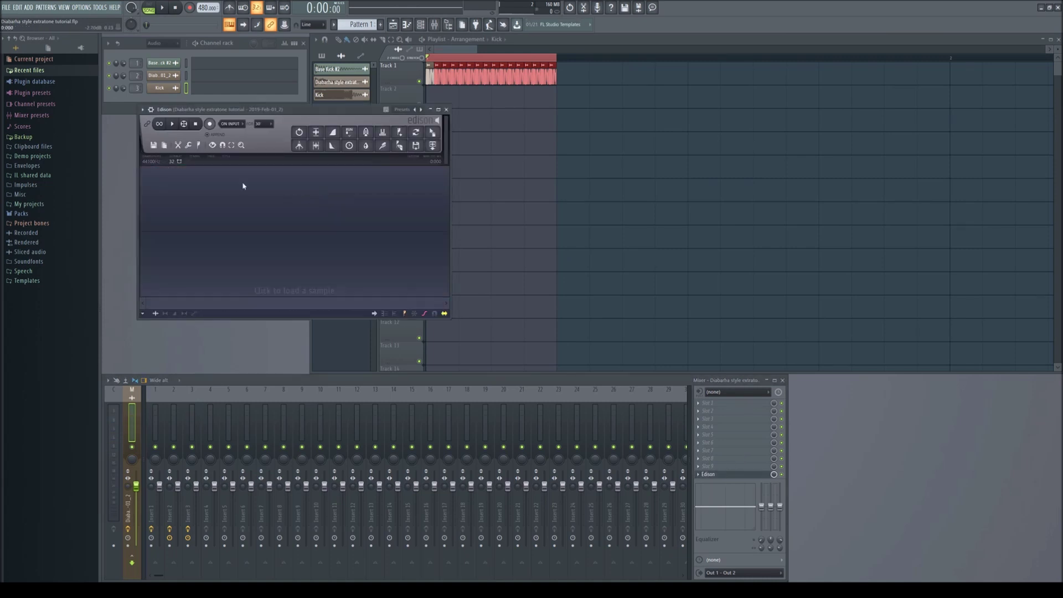
pyautogui.click(163, 8)
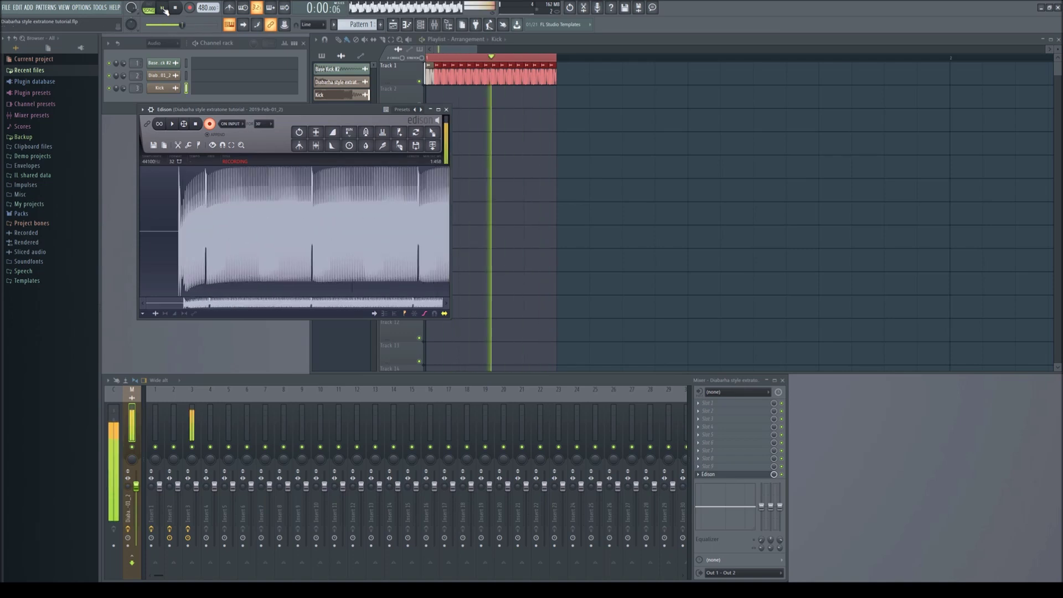
pyautogui.click(164, 9)
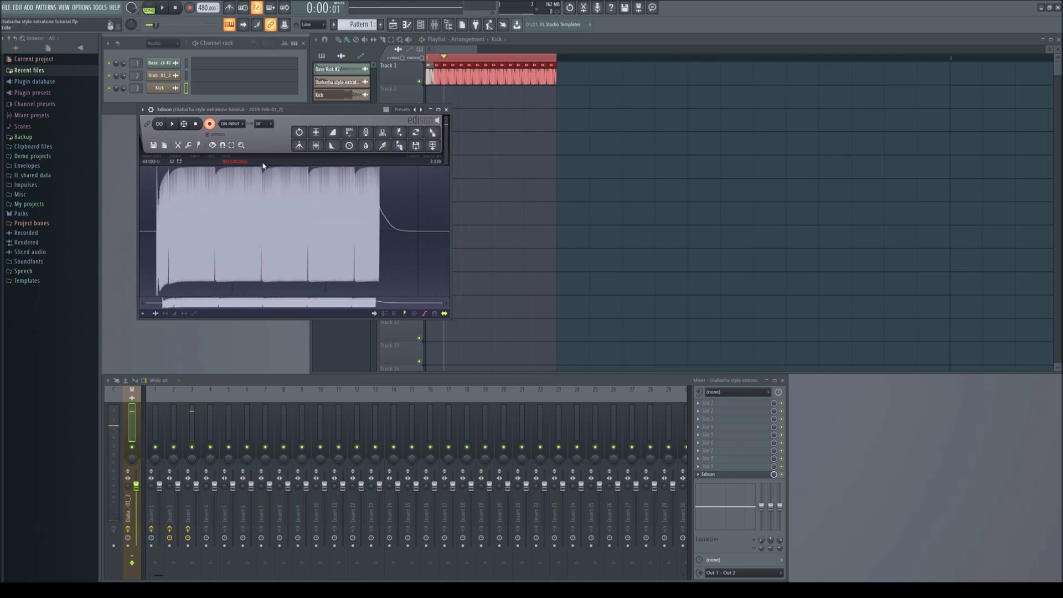
pyautogui.click(210, 124)
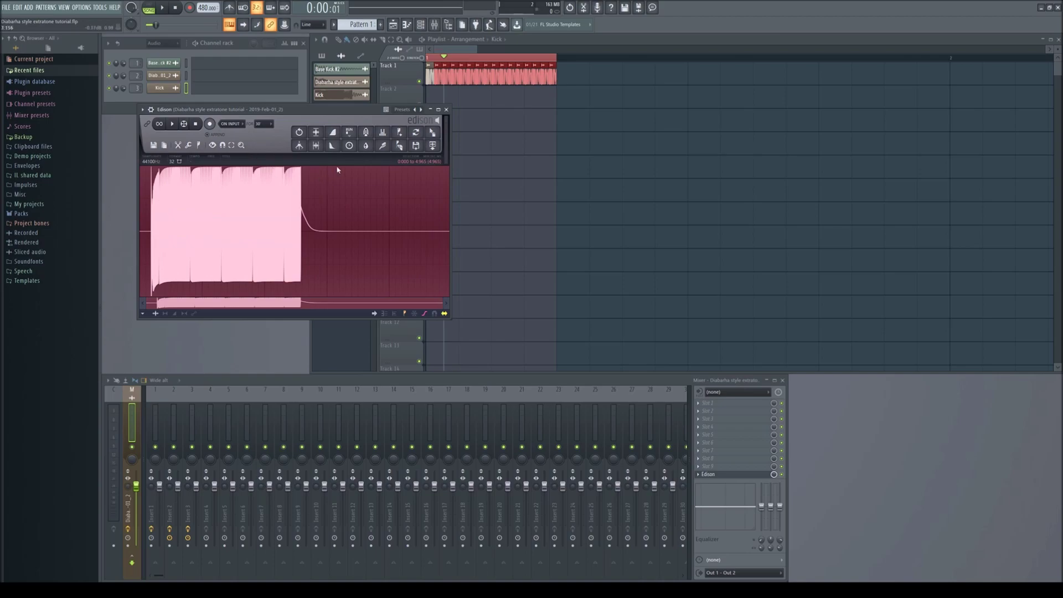